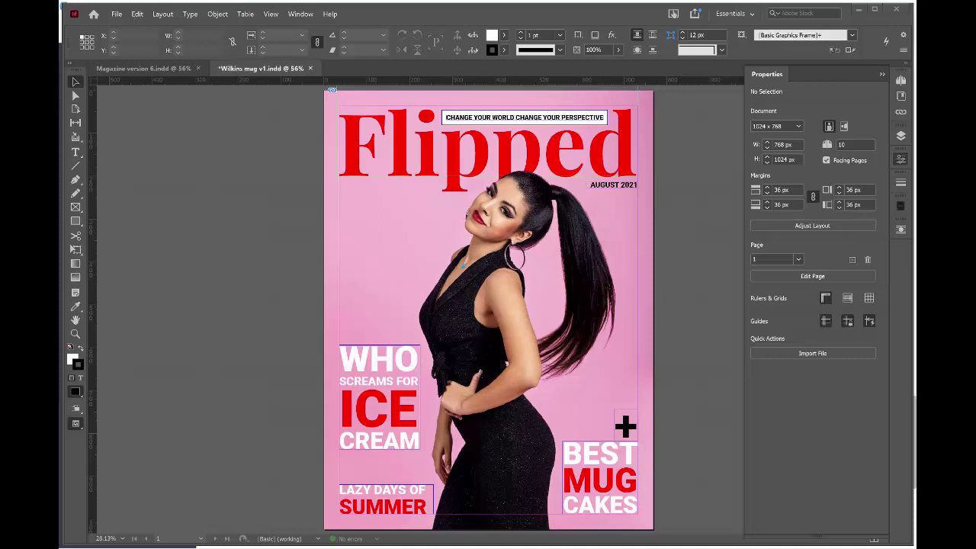
left_click(900, 136)
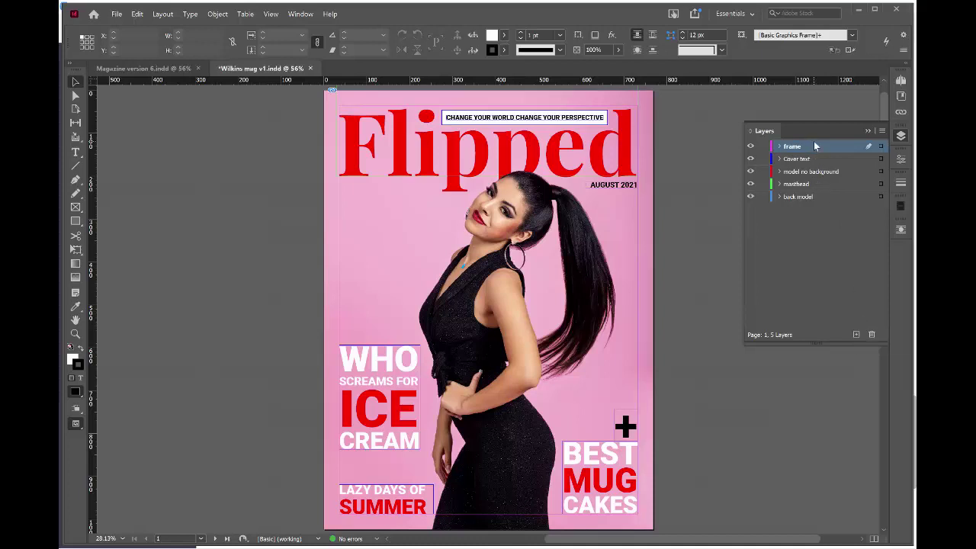
right_click(791, 145)
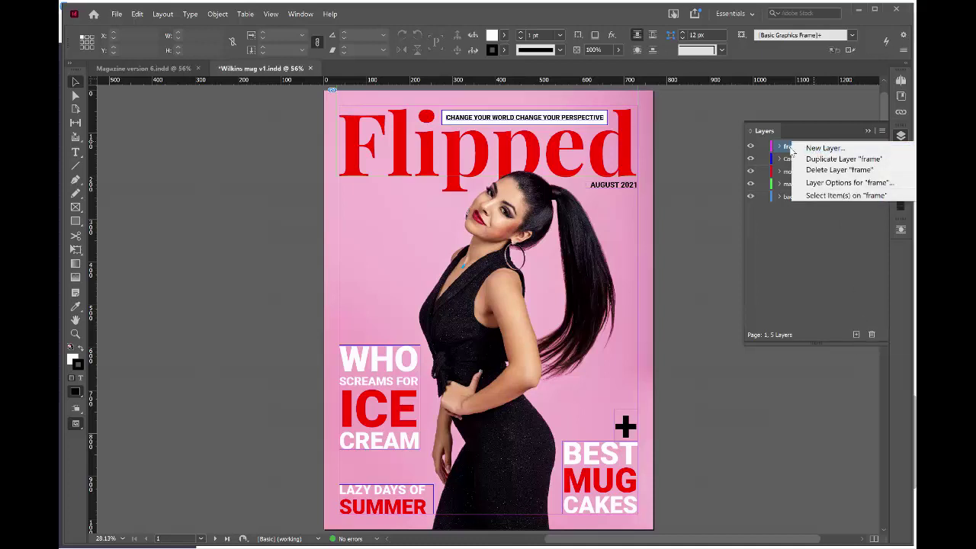
left_click(786, 152)
double_click(791, 147)
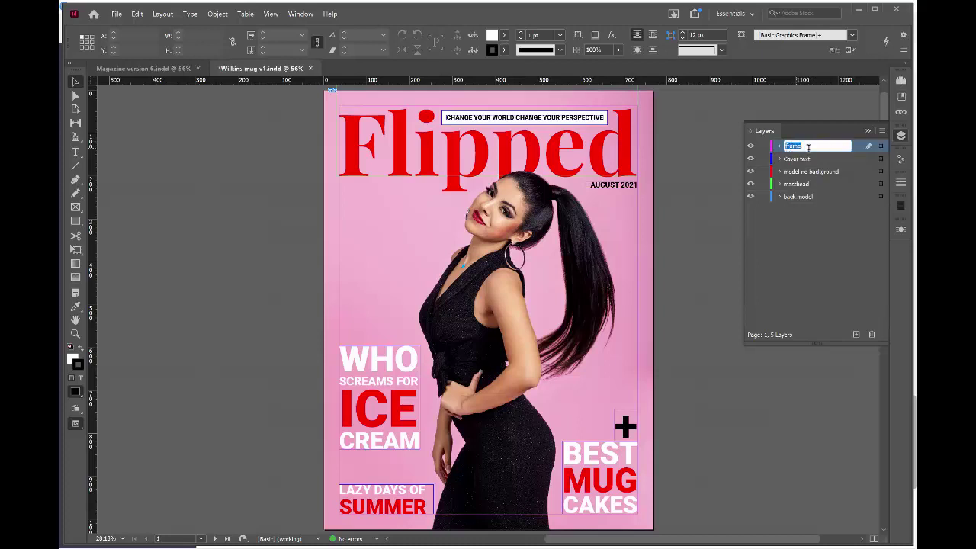
key("Return")
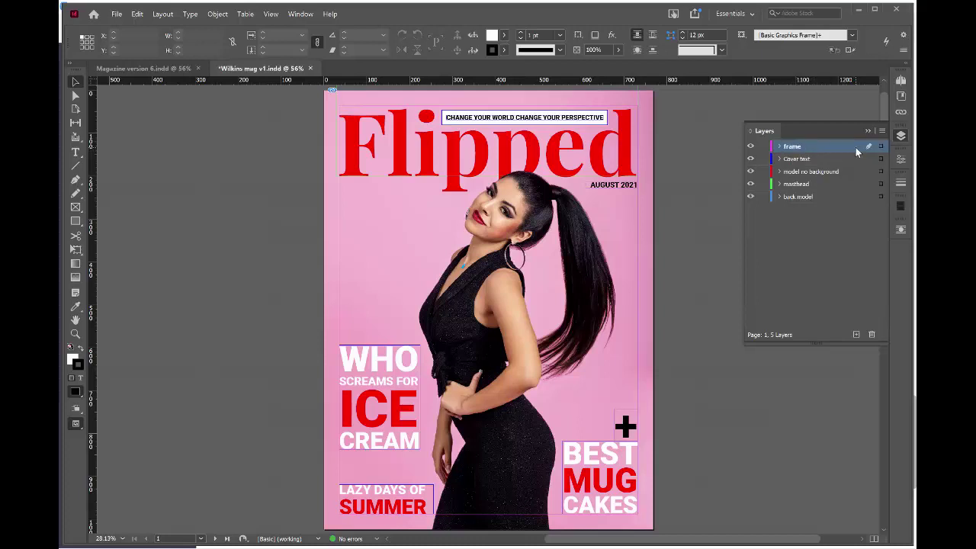
- Draw a 768 × 1024 px rectangle covering the whole page on the frame layer and remove its fill
left_click(78, 220)
left_click_drag(326, 93, 654, 530)
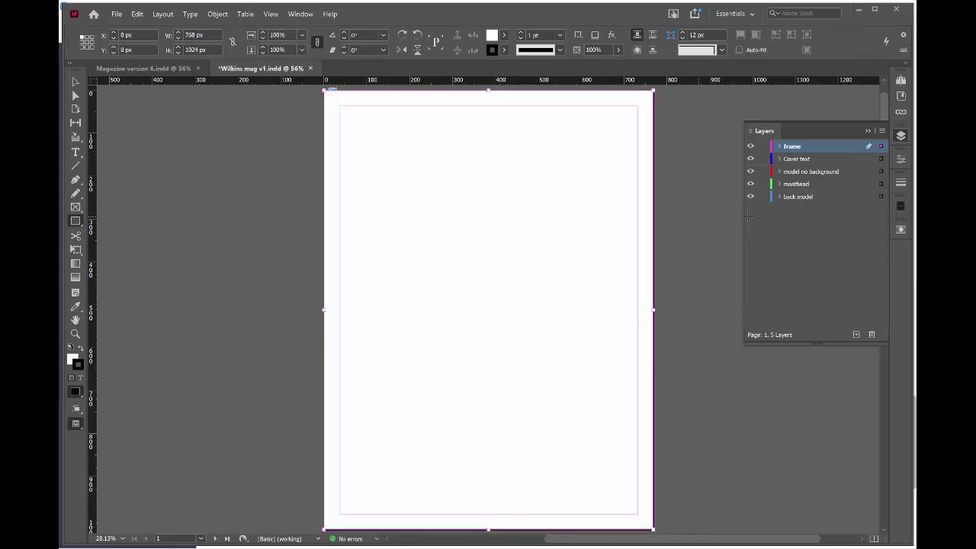
left_click(902, 159)
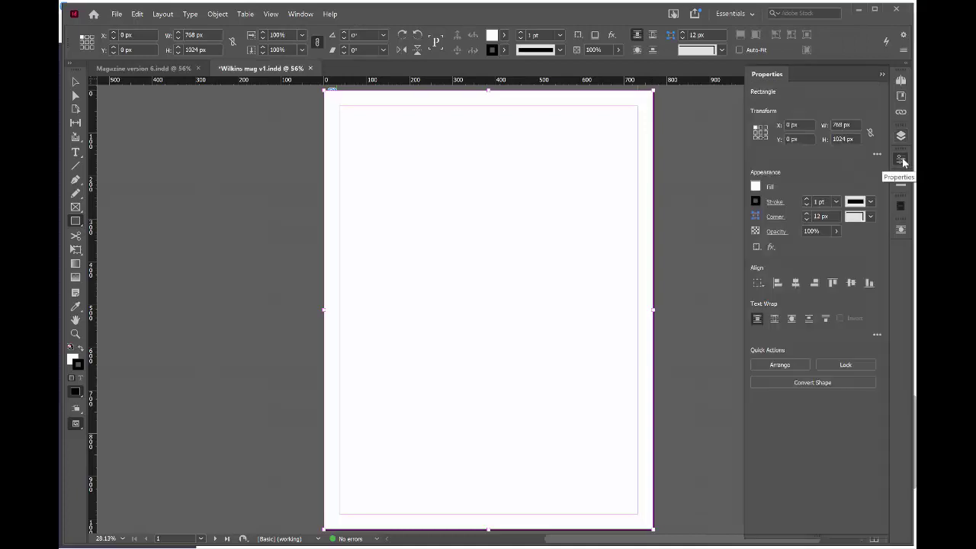
left_click(755, 188)
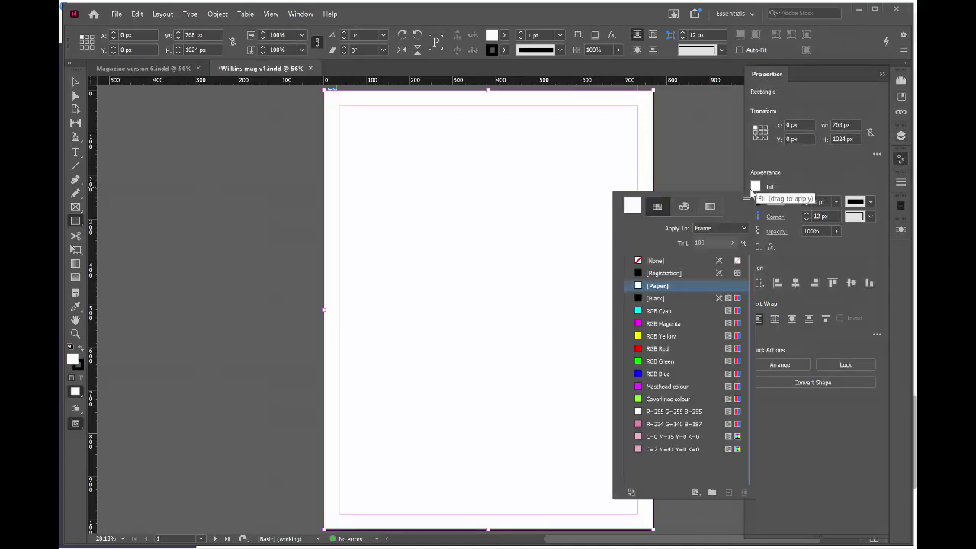
left_click(639, 261)
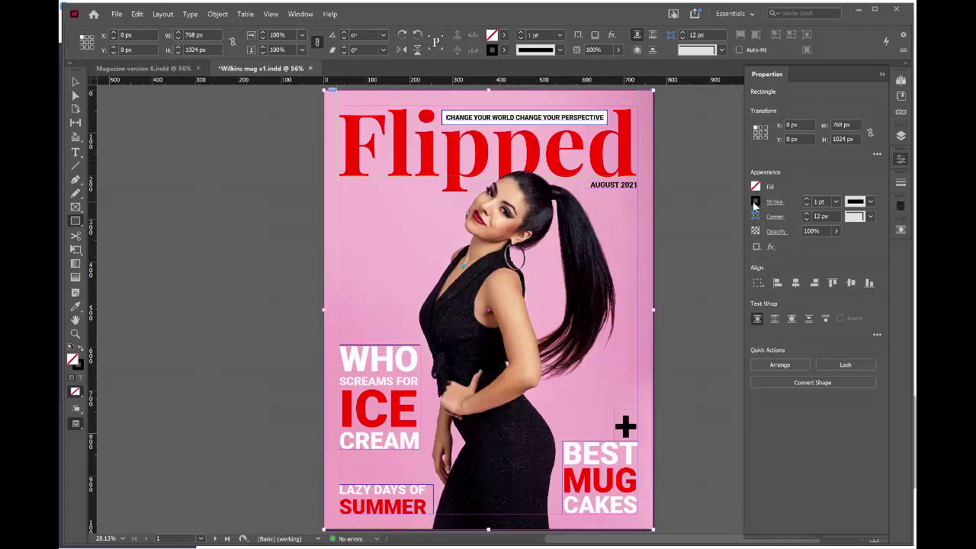
- Give the page-sized rectangle a 20 pt RGB Red stroke and preview the deselected cover without guides
left_click(756, 202)
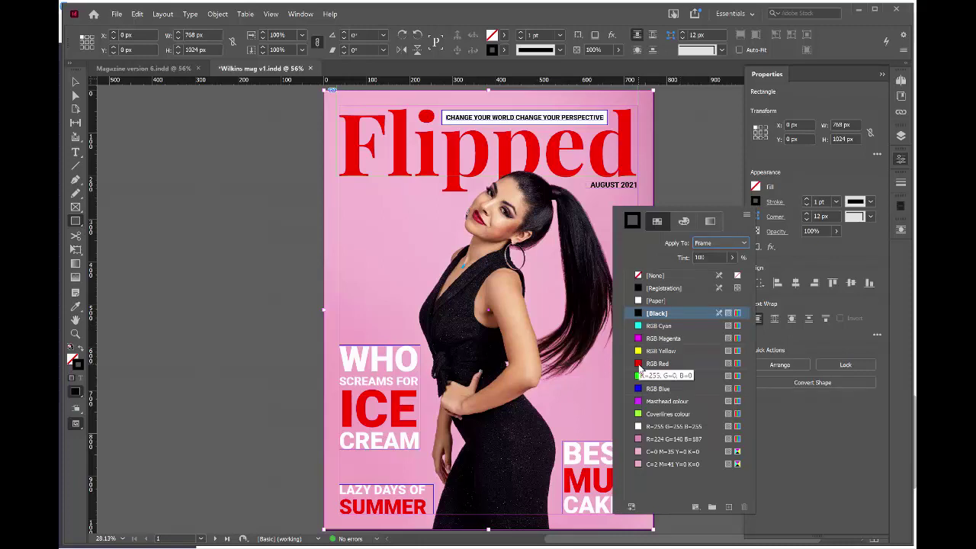
left_click(639, 366)
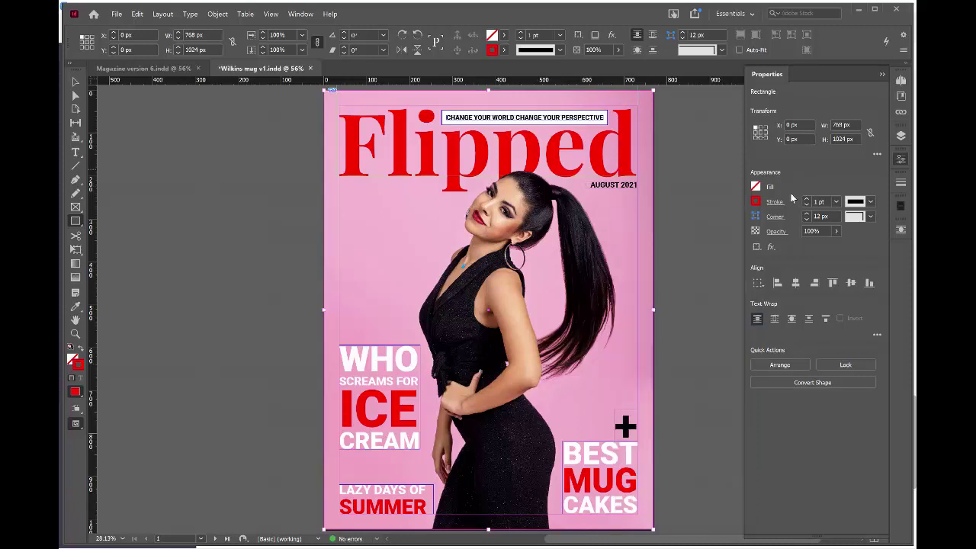
left_click(837, 202)
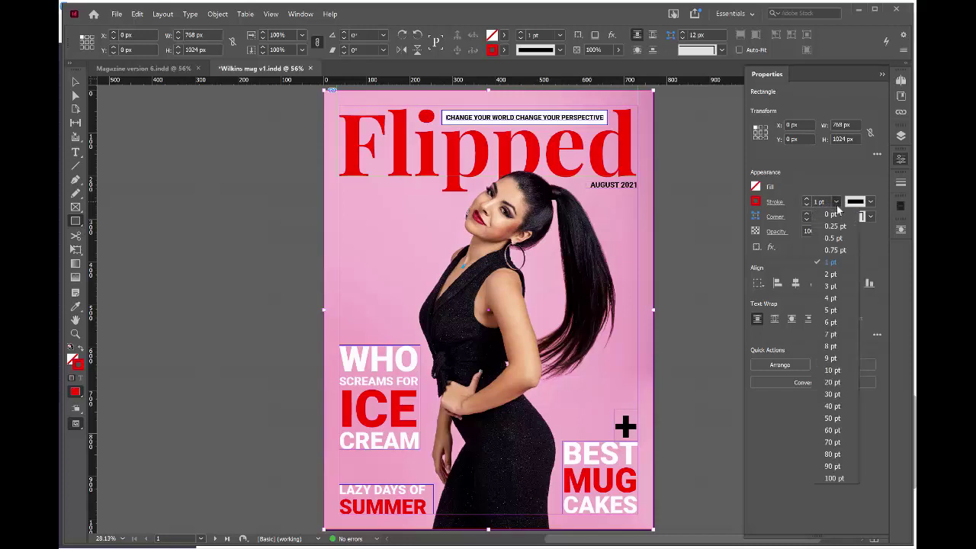
left_click(832, 383)
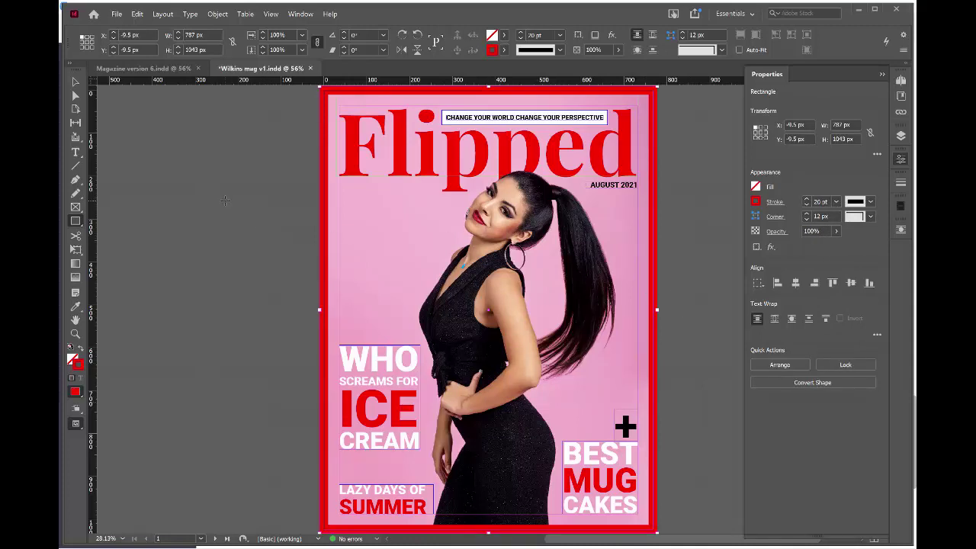
key("w")
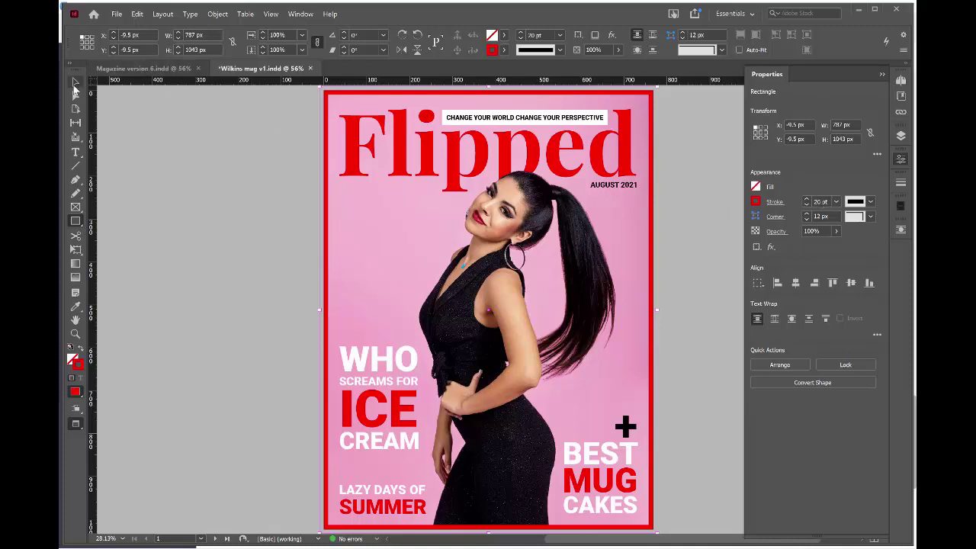
key("v")
left_click(177, 186)
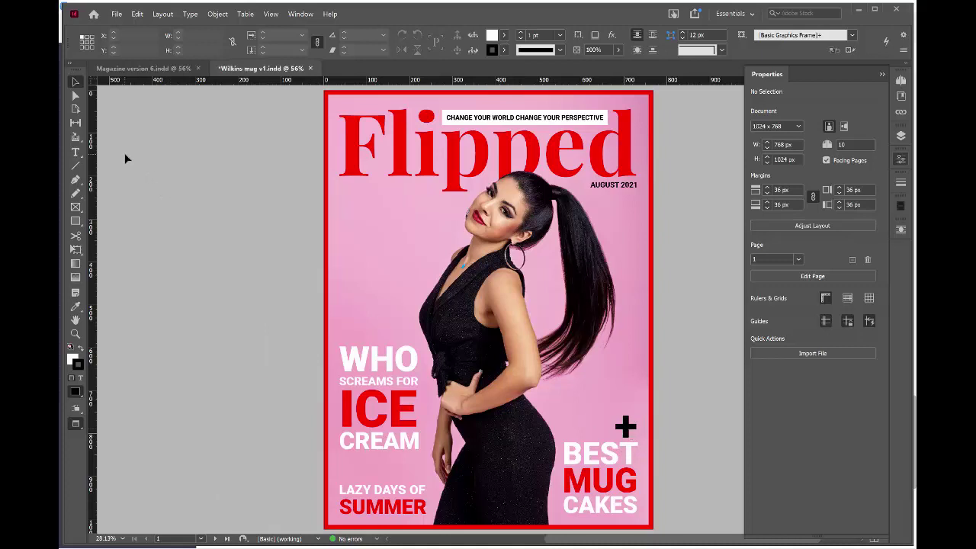
- Draw a circle about 214 px in diameter over the pink background, above the "WHO SCREAMS FOR ICE CREAM" text
left_click(77, 222)
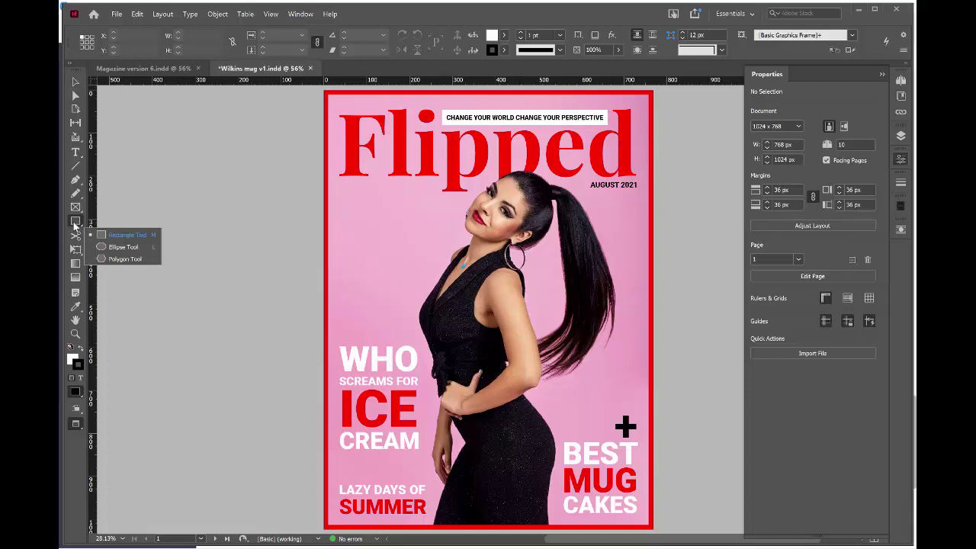
left_click(116, 247)
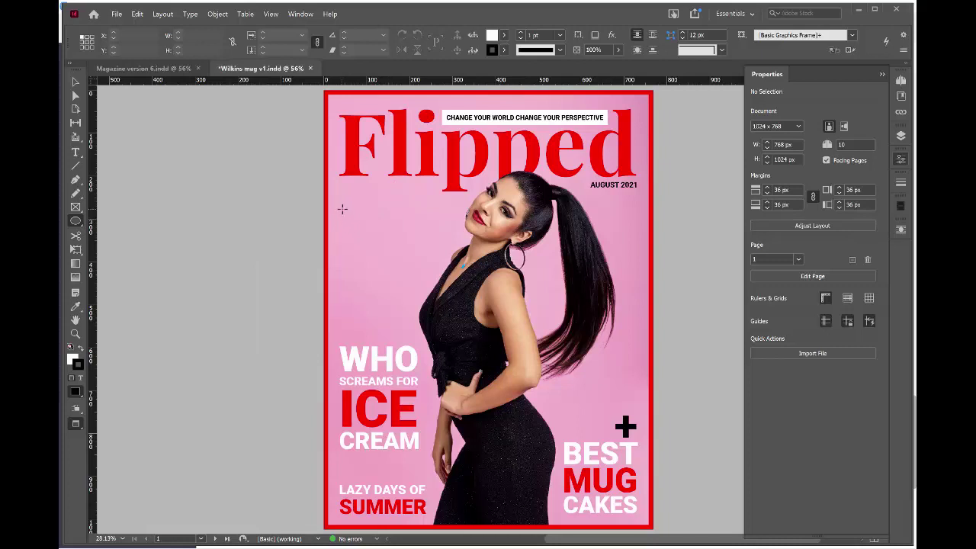
left_click_drag(342, 209, 435, 353)
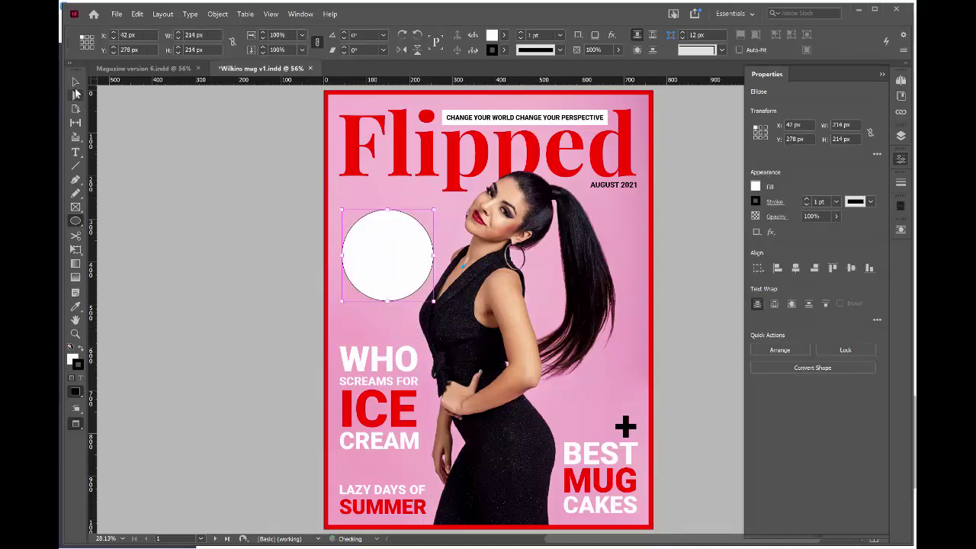
- Move the circle up to Y 258 px and align its left edge with the page's left margin, at about X 36.5 px
left_click(76, 81)
left_click_drag(388, 268, 380, 260)
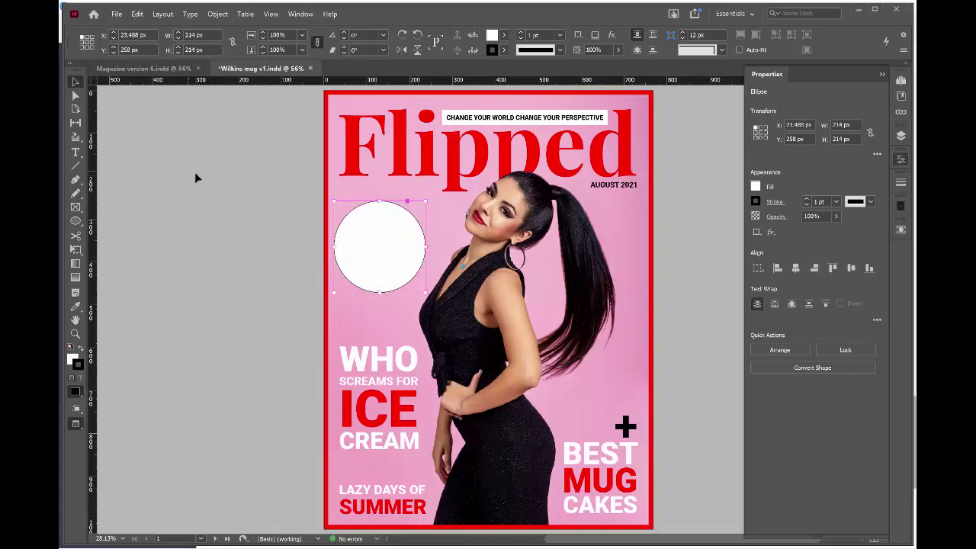
key("w")
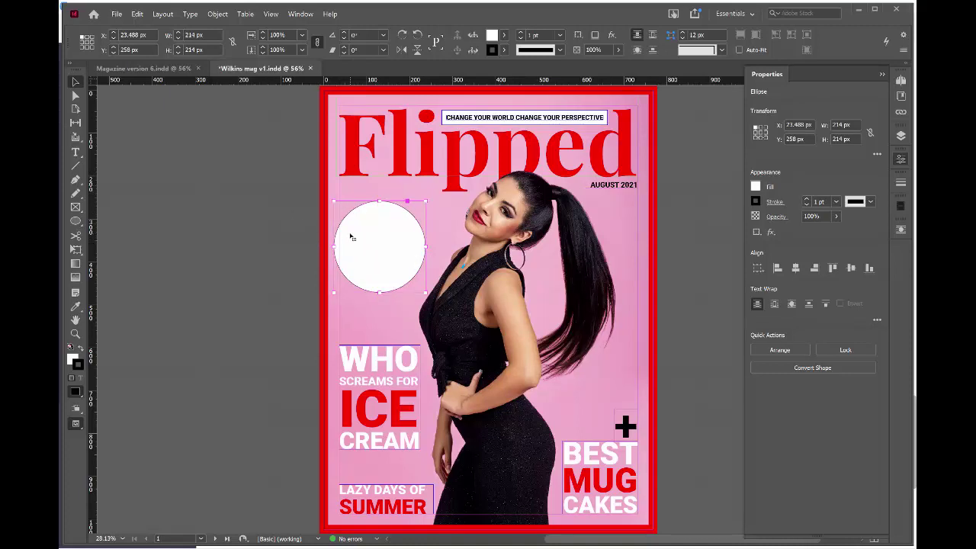
key("Right")
key("Right")
key("Right")
key("Right")
key("Right")
key("Right")
key("Right")
key("Right")
key("Right")
key("Right")
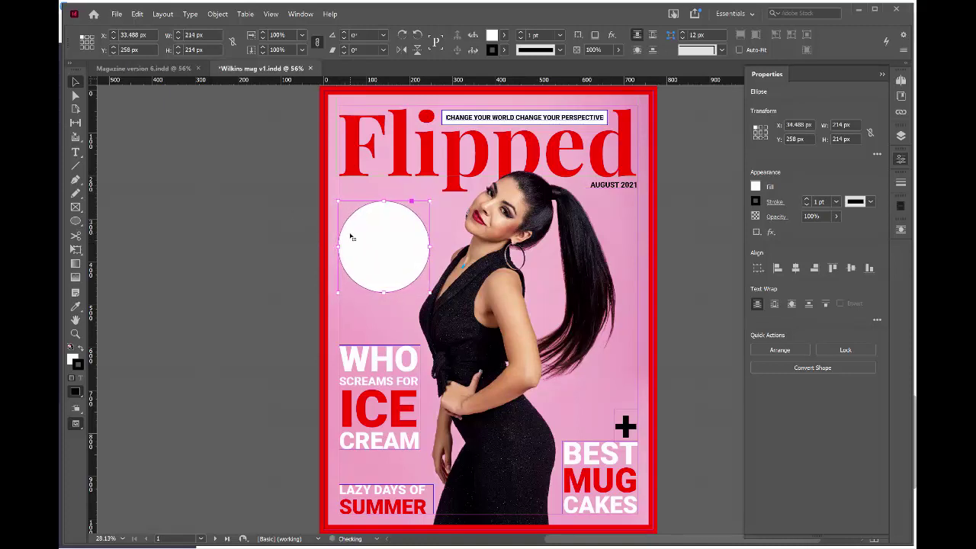
key("Right")
key("Right")
key("Right")
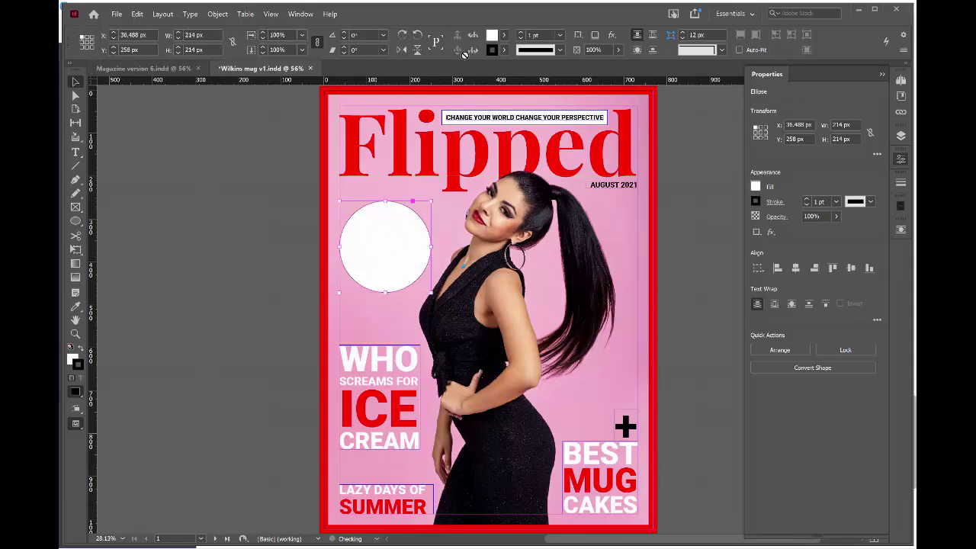
- Remove the circle's stroke and set its fill to Paper after trying a pink swatch
left_click(504, 51)
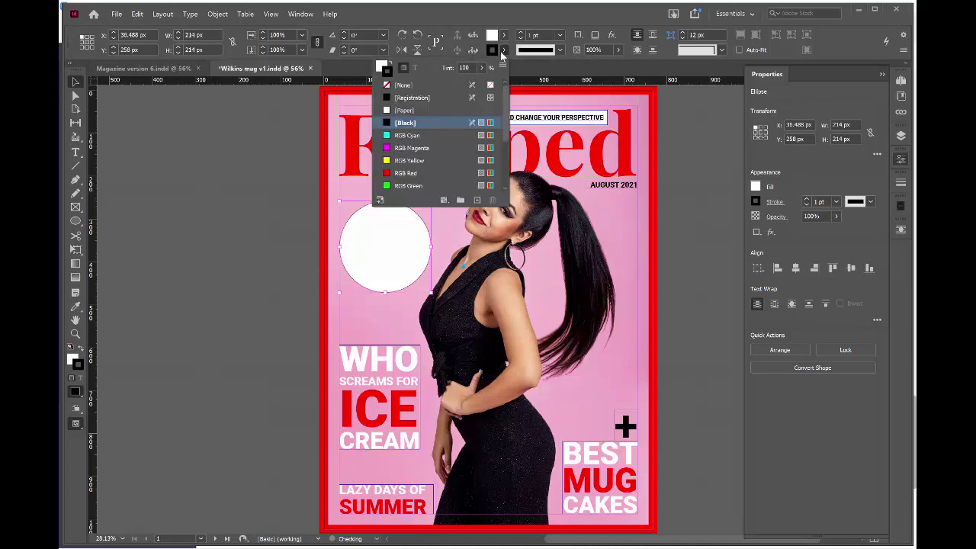
left_click(401, 85)
key("F5")
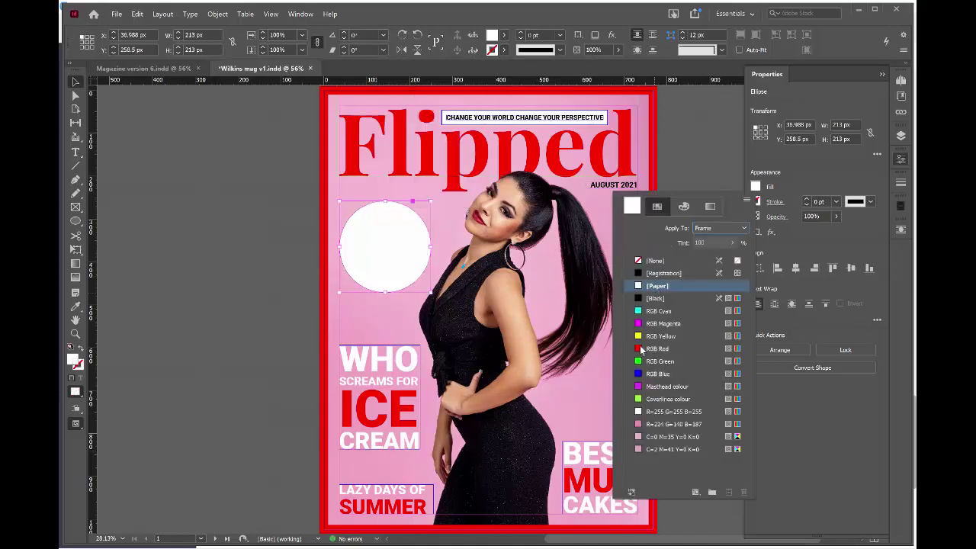
left_click(639, 426)
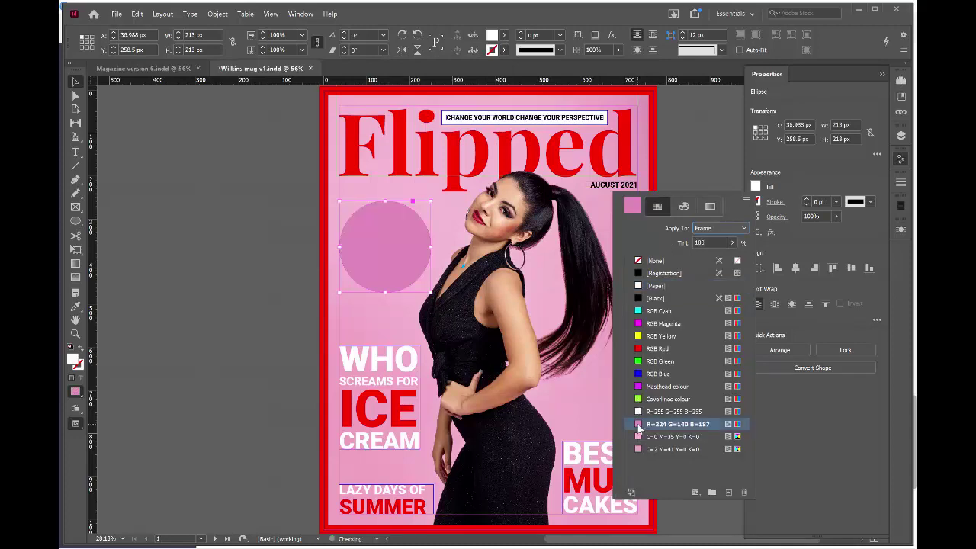
left_click(639, 287)
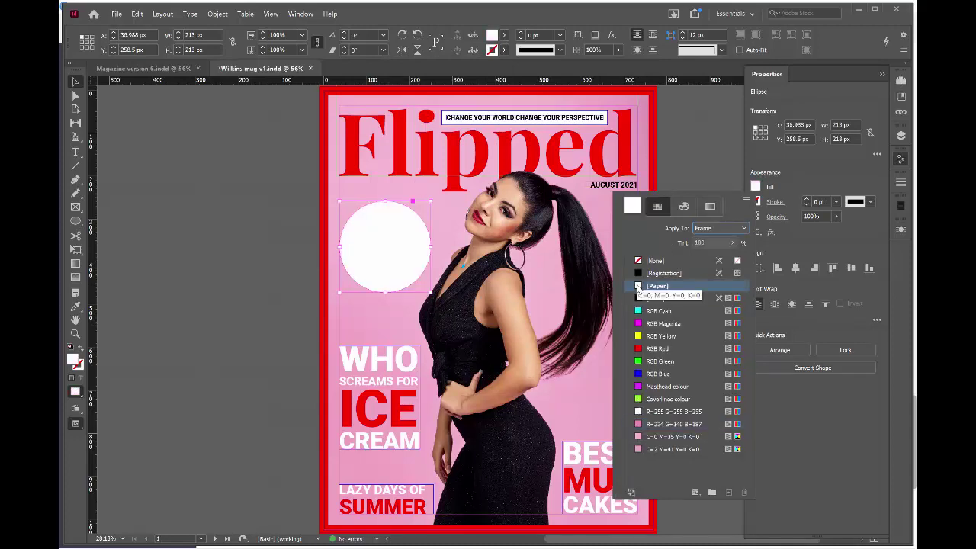
left_click(838, 164)
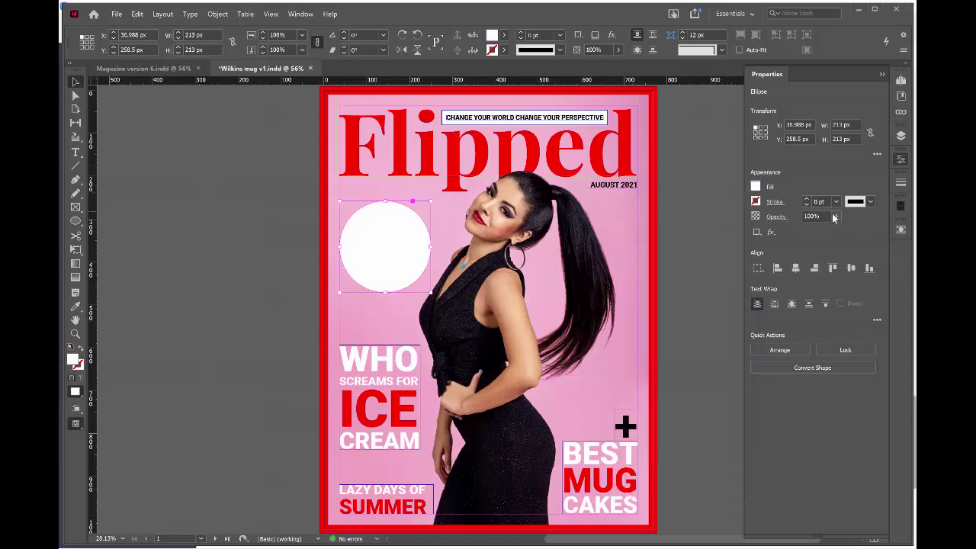
- Reduce the circle's opacity to 53% and add a Drop Shadow effect to it
left_click_drag(835, 217, 811, 235)
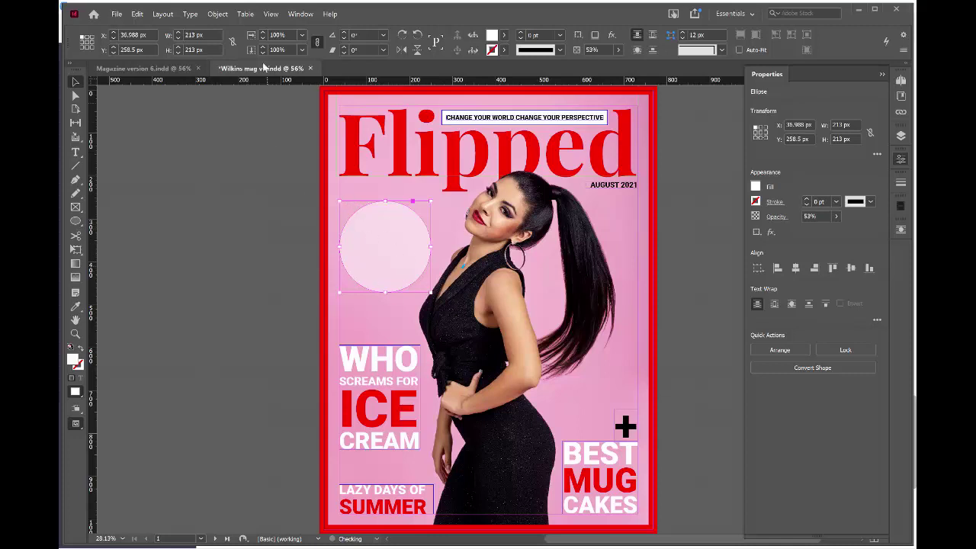
left_click(217, 14)
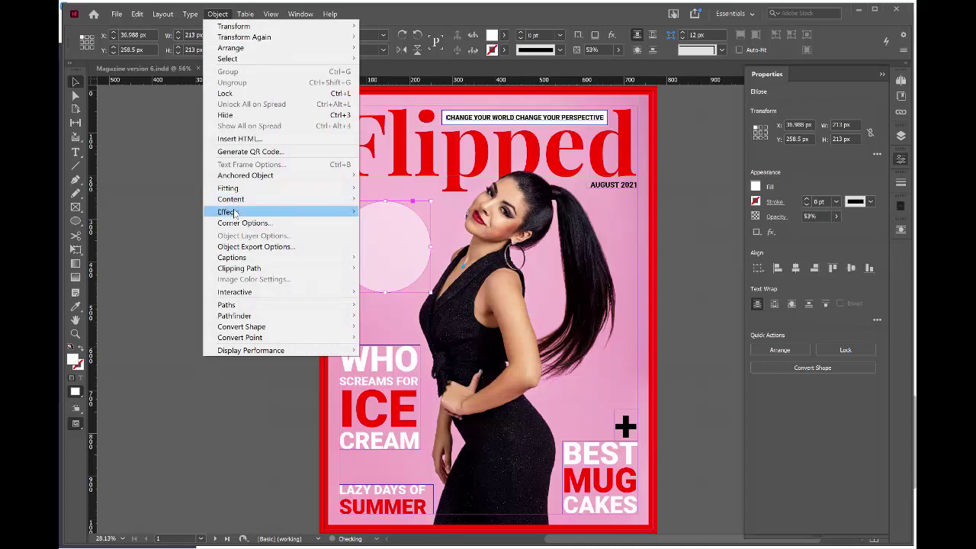
mouse_move(237, 213)
left_click(390, 226)
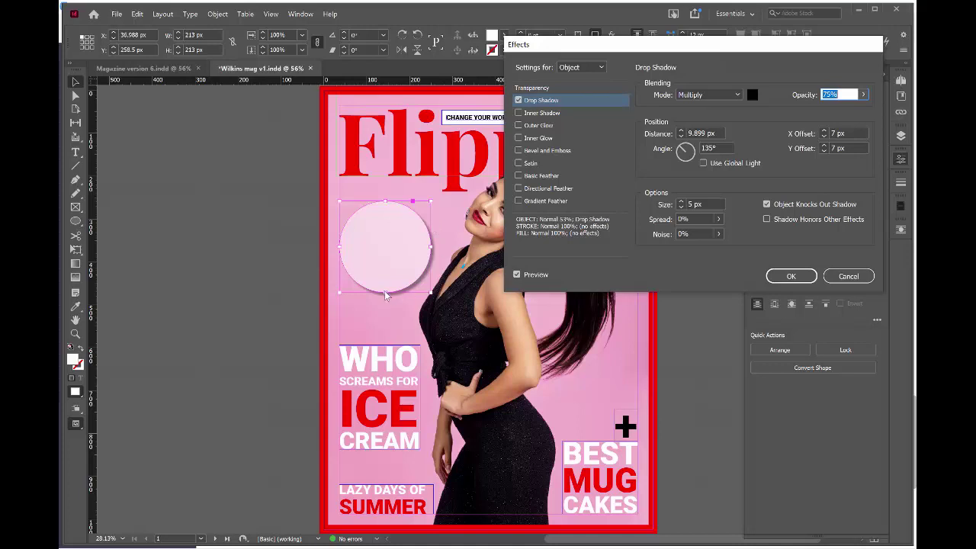
- Try other angles for the circle's drop shadow, including 71° and 115°, and set it back to 135°
left_click(686, 149)
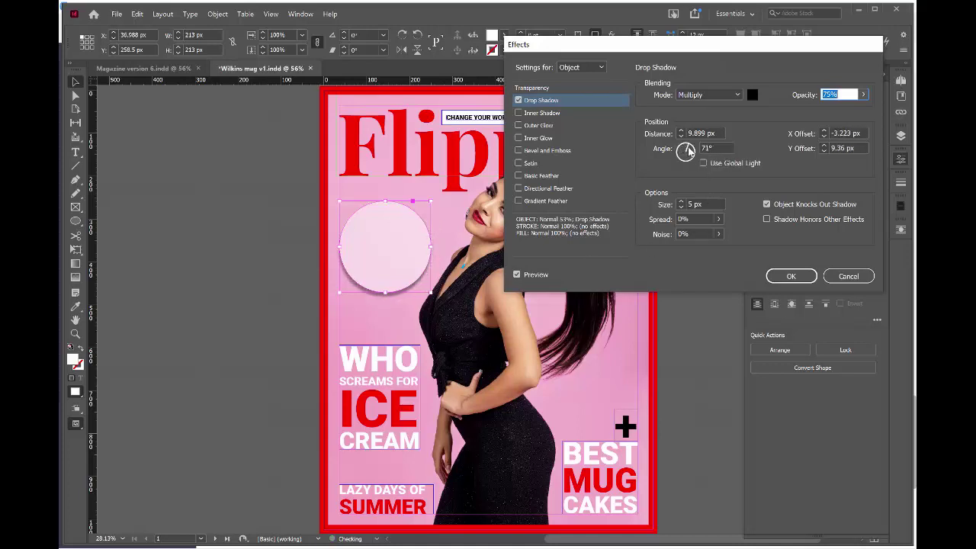
left_click_drag(688, 150, 684, 151)
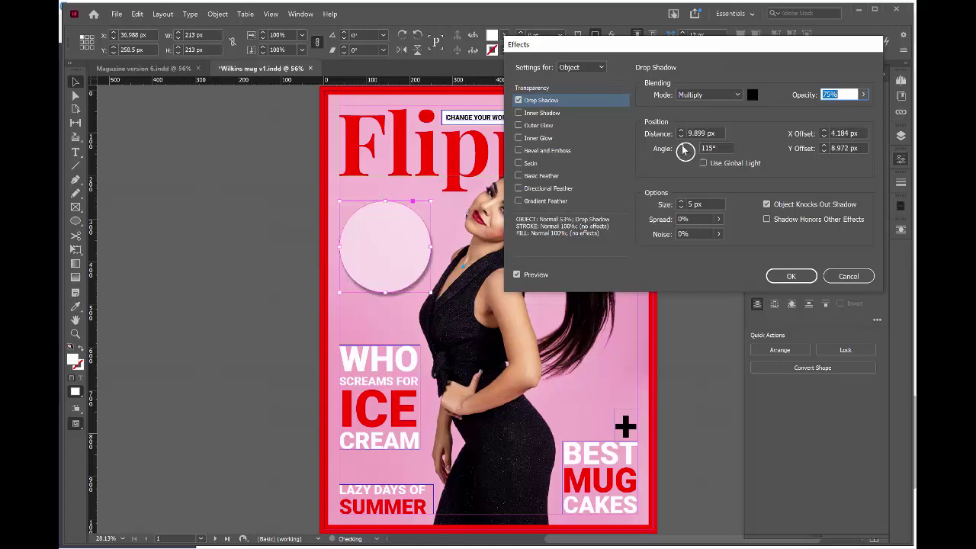
type("135")
left_click(684, 150)
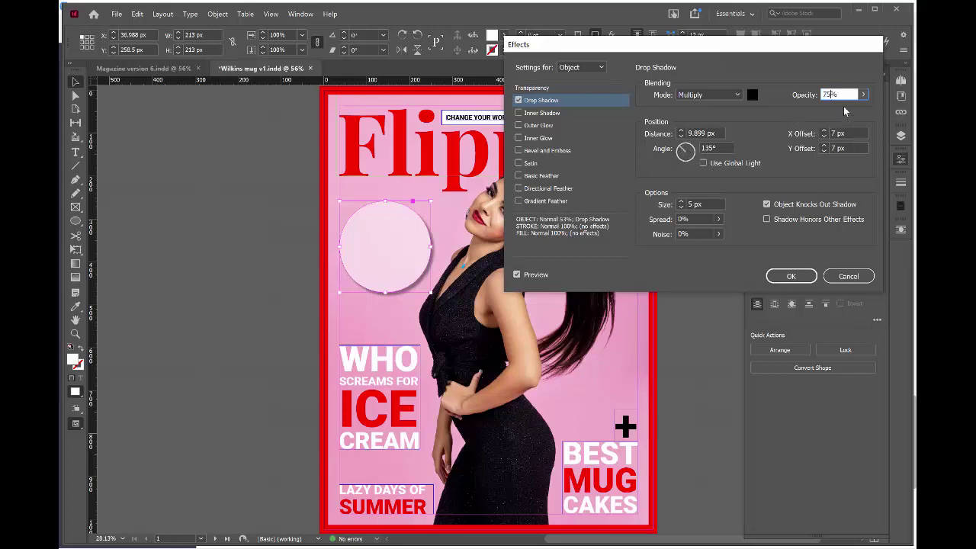
- Set the drop shadow's opacity to 27% and its distance to 5 px
left_click(865, 95)
left_click_drag(852, 111, 819, 113)
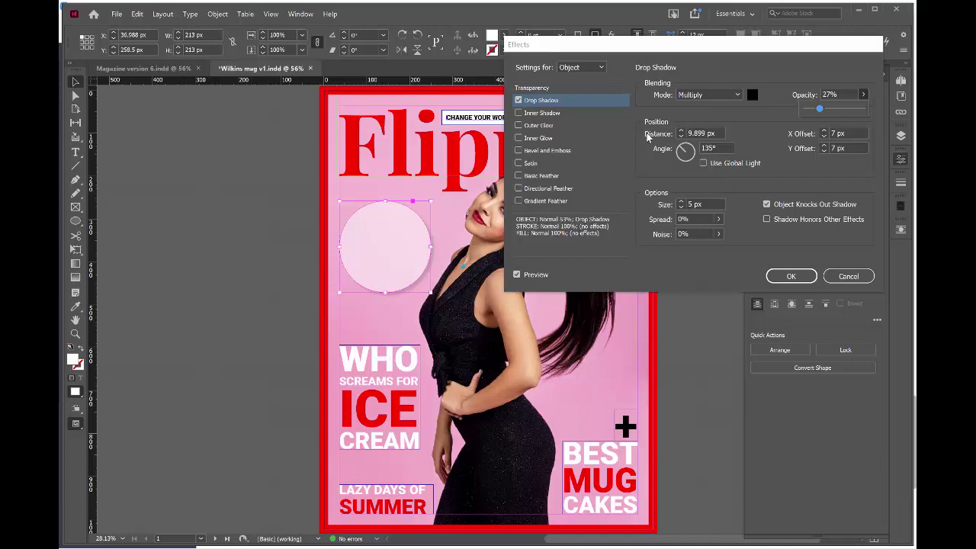
left_click(681, 136)
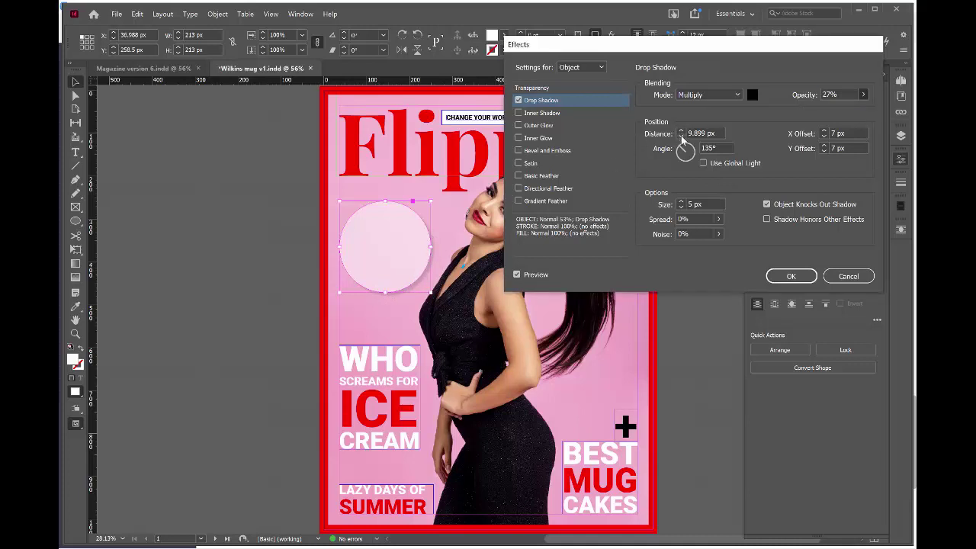
left_click(681, 136)
left_click(682, 137)
left_click(682, 137)
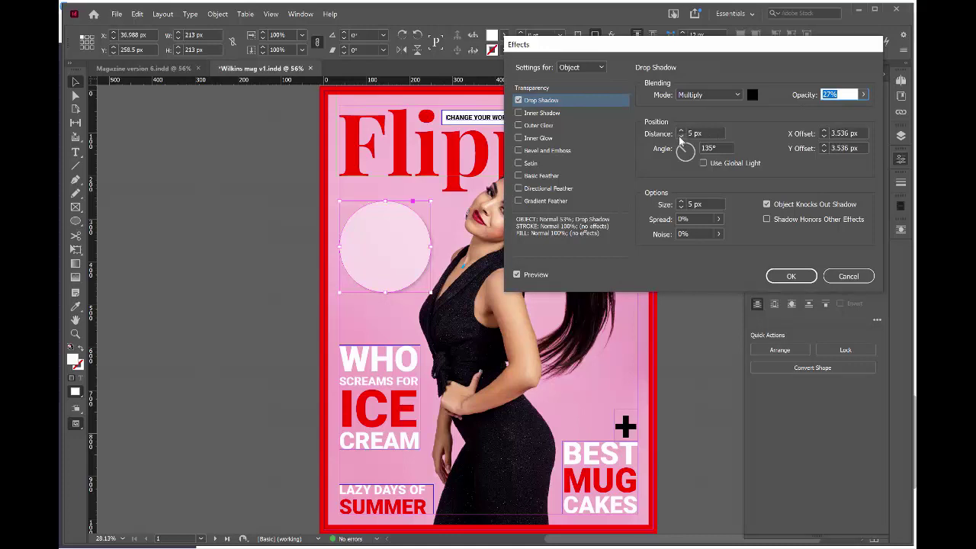
- Set the drop shadow's distance to 4 px, compare the preview on and off, and apply the effect to the circle
left_click(681, 137)
left_click(517, 275)
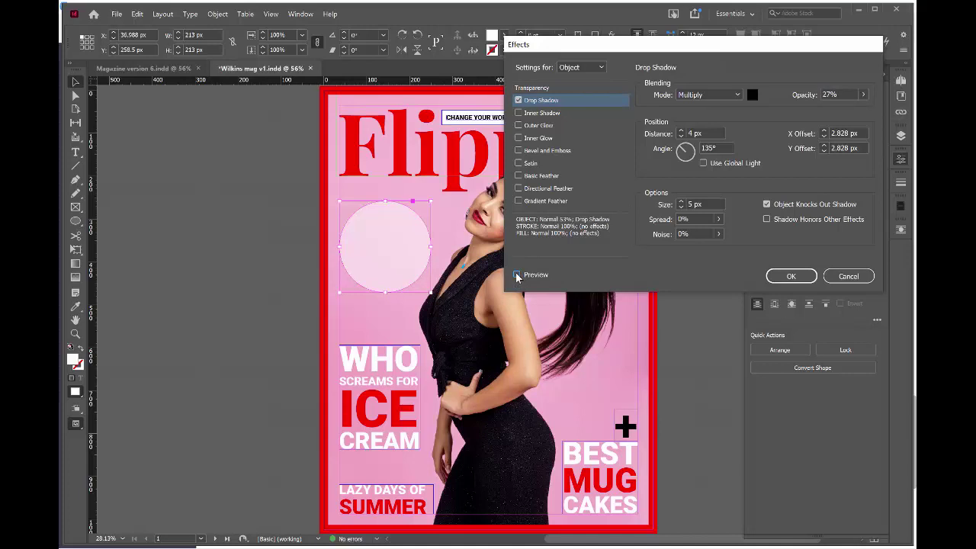
left_click(517, 275)
left_click(781, 278)
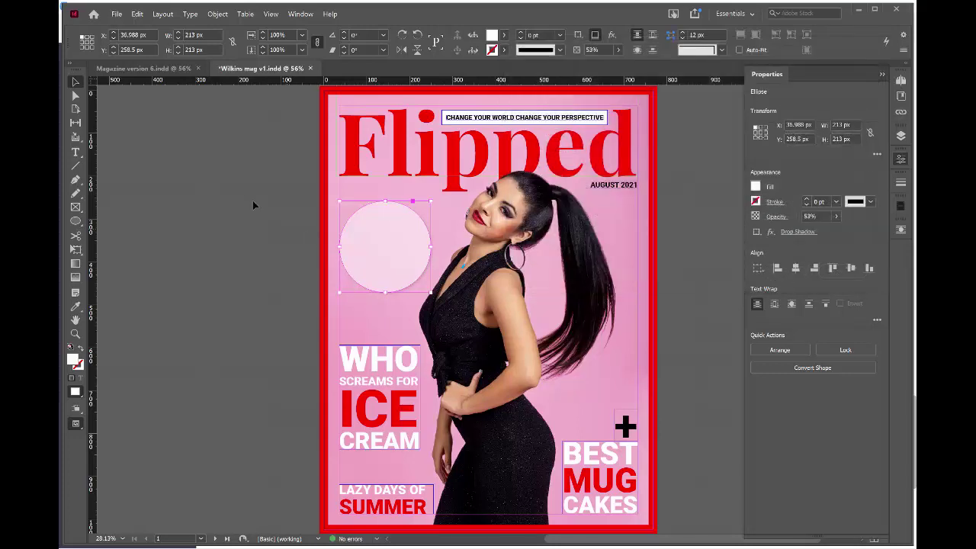
left_click(235, 193)
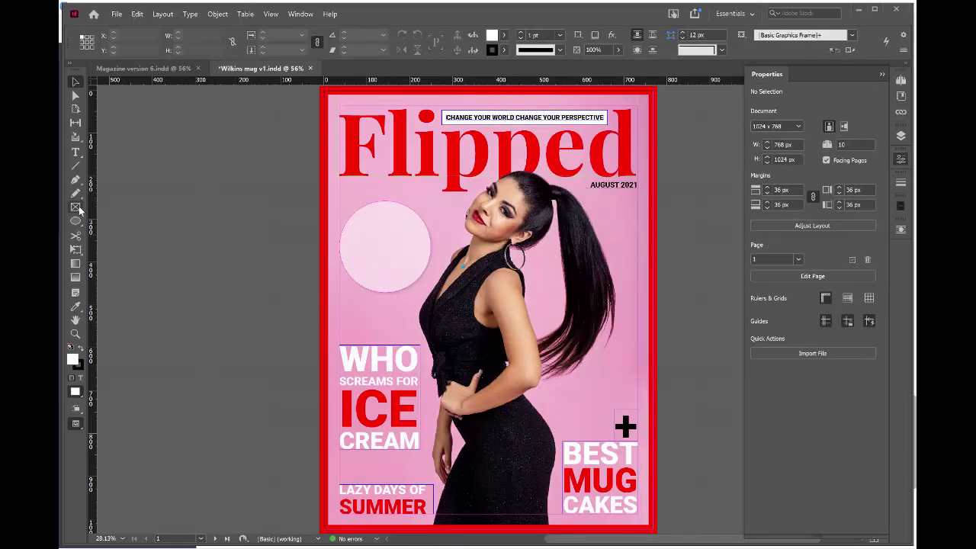
- Draw a frame about 213 by 178 px over the circle and paste the text "Win a holiday to Iceland" into it
left_click_drag(76, 209, 109, 219)
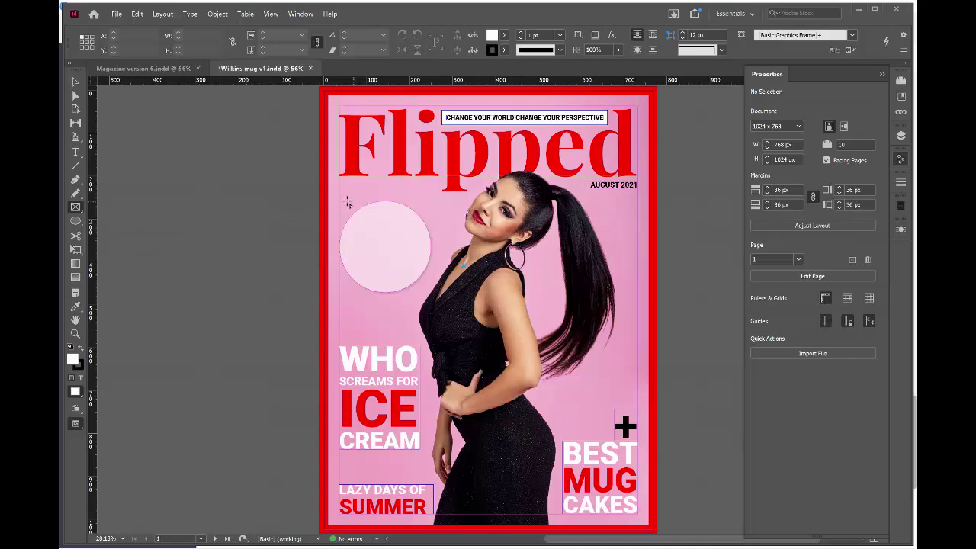
left_click_drag(340, 209, 431, 286)
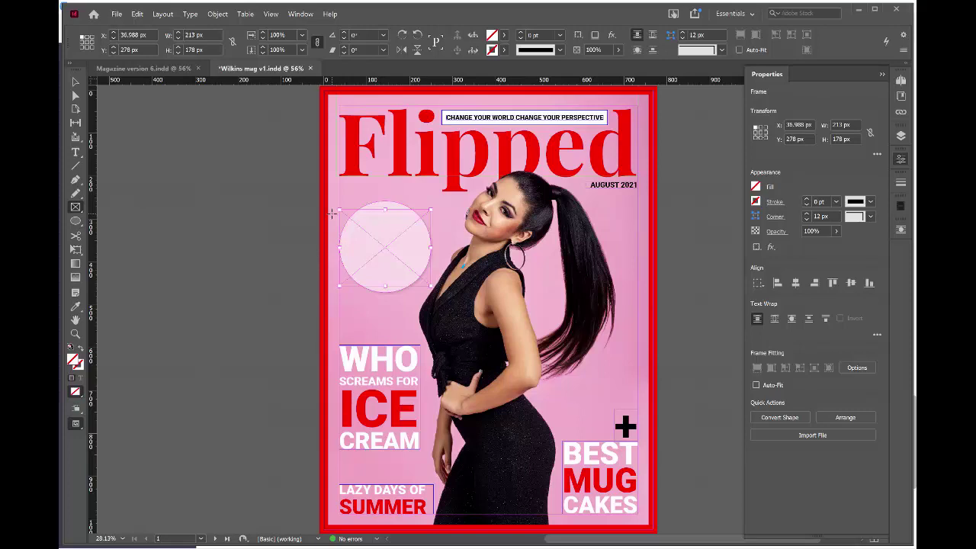
left_click(76, 152)
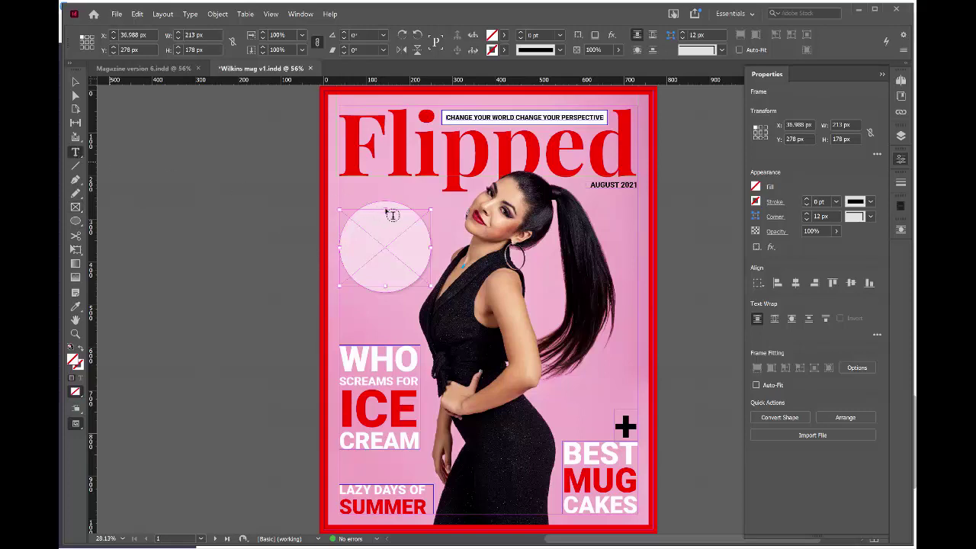
left_click(395, 237)
key("ctrl+v")
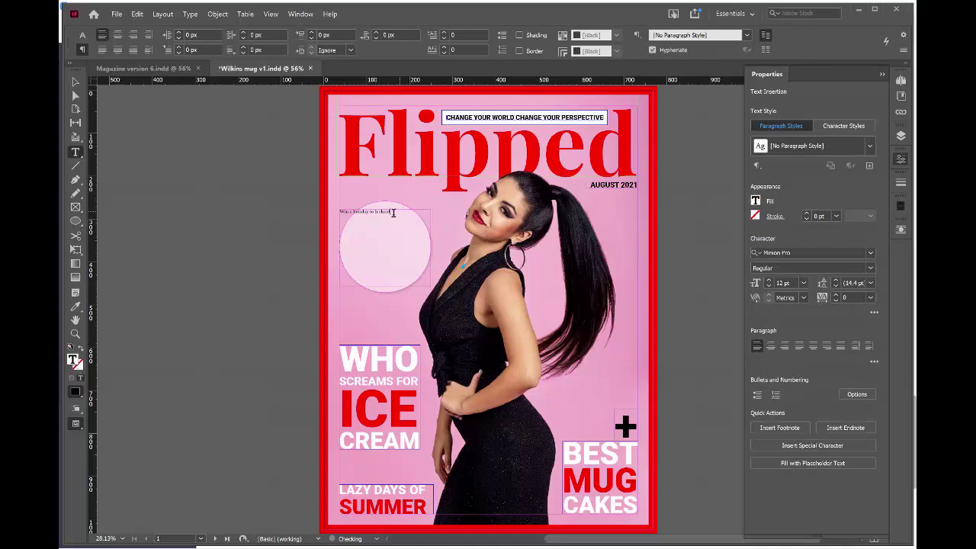
- Format the pasted holiday text in Roboto Black at 30 pt
left_click_drag(393, 212, 335, 212)
left_click(794, 252)
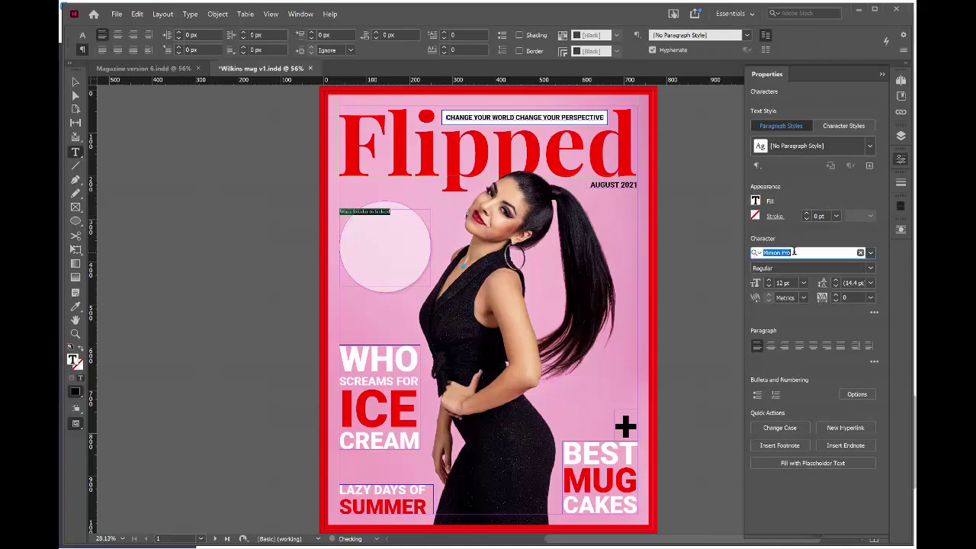
type("Roboto Black")
key("Return")
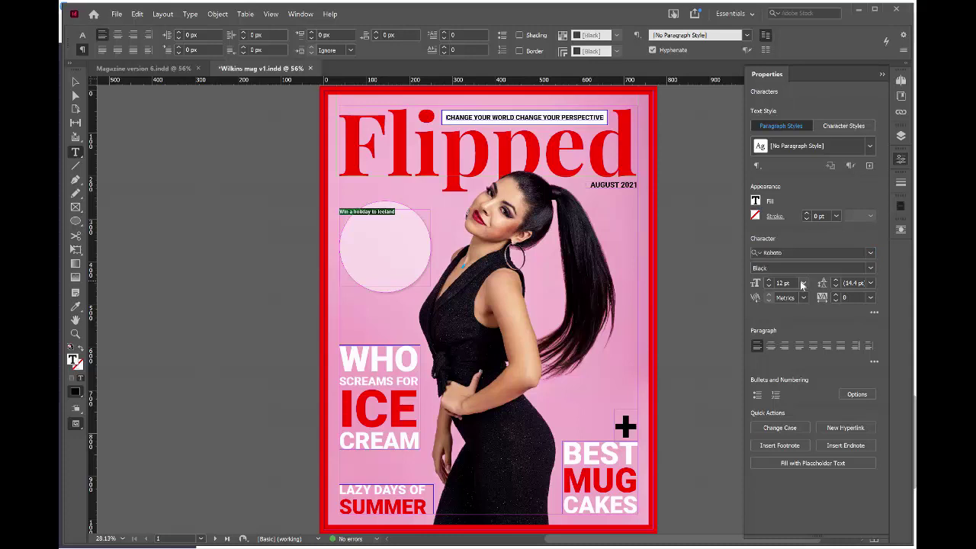
left_click(804, 283)
left_click(789, 422)
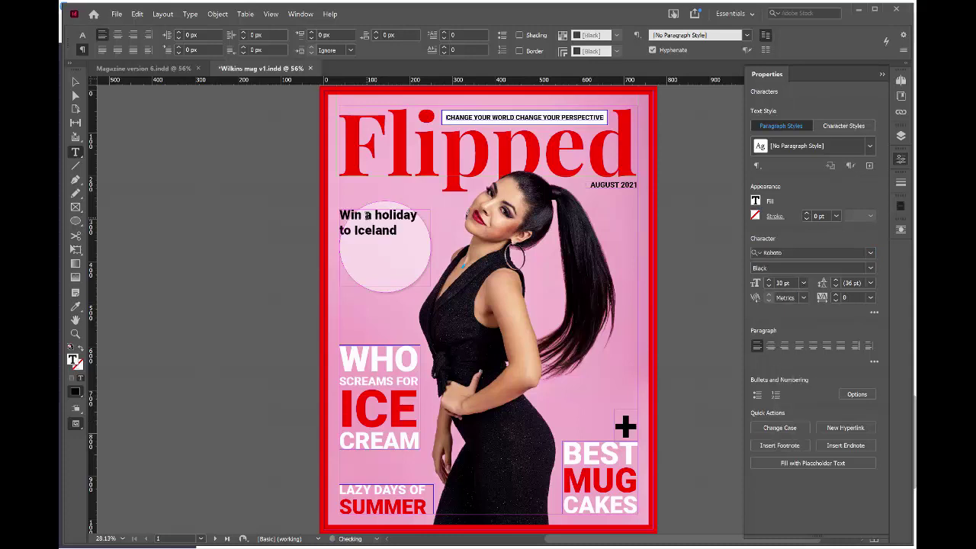
- Break the line after "Win" and centre-align all of the holiday text
left_click(365, 215)
key("Return")
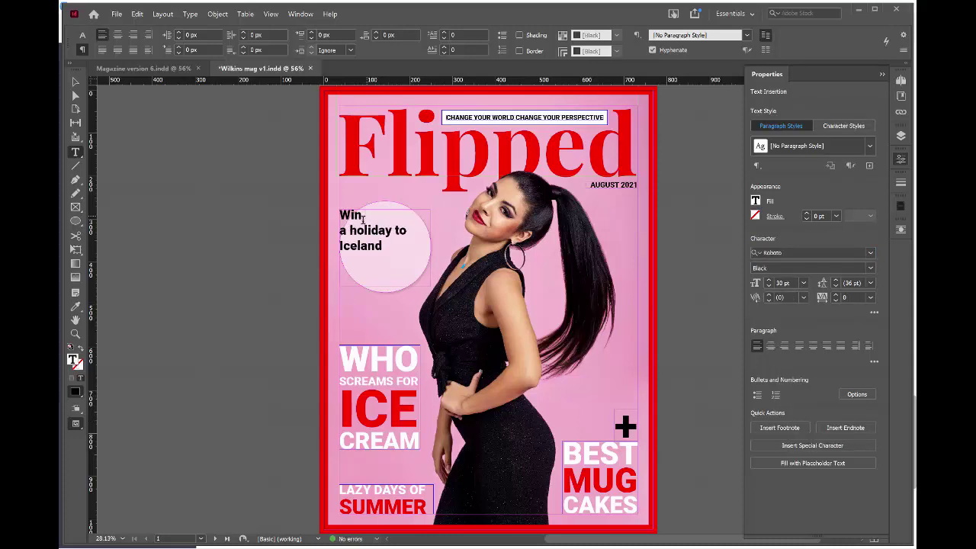
left_click_drag(388, 246, 337, 213)
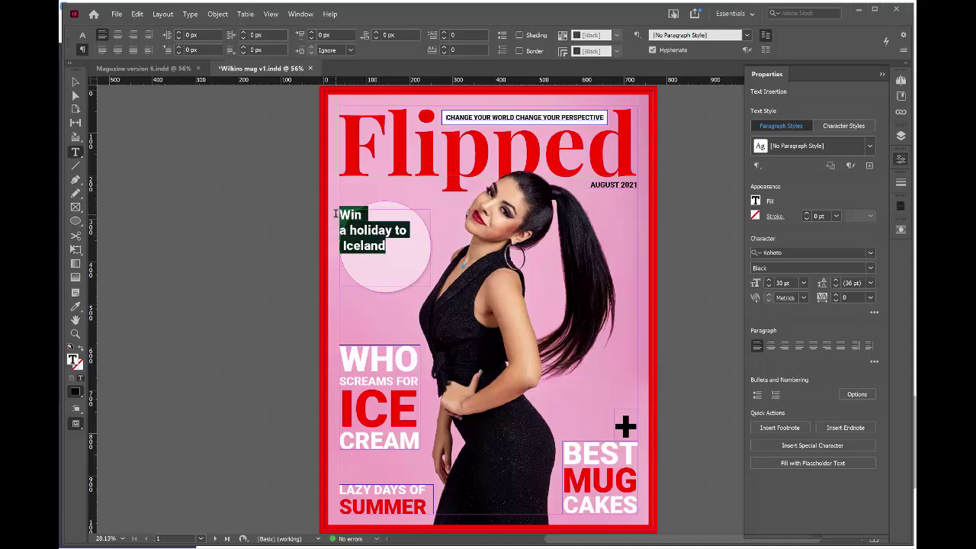
left_click(771, 345)
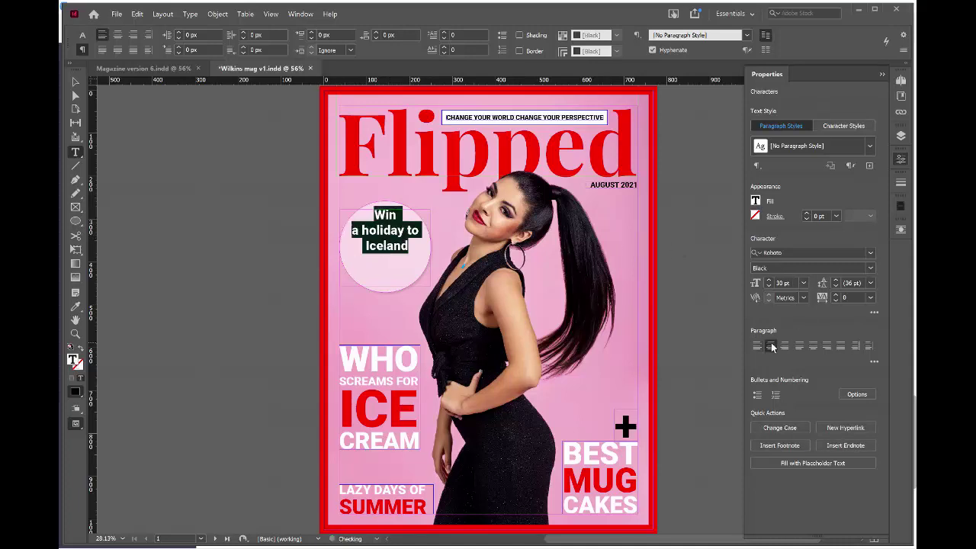
- Enlarge the word "Win" to 60 pt and change all of the holiday text to uppercase
double_click(385, 215)
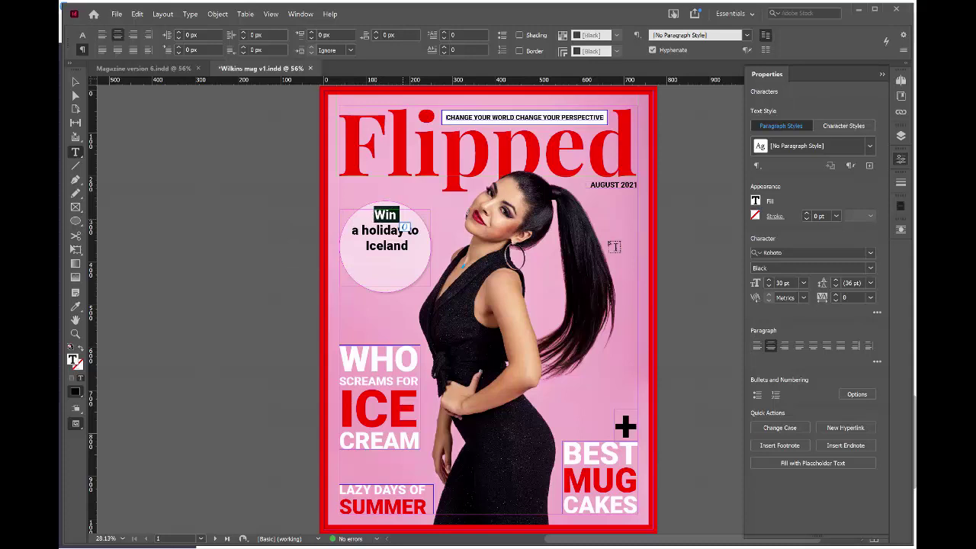
left_click(803, 283)
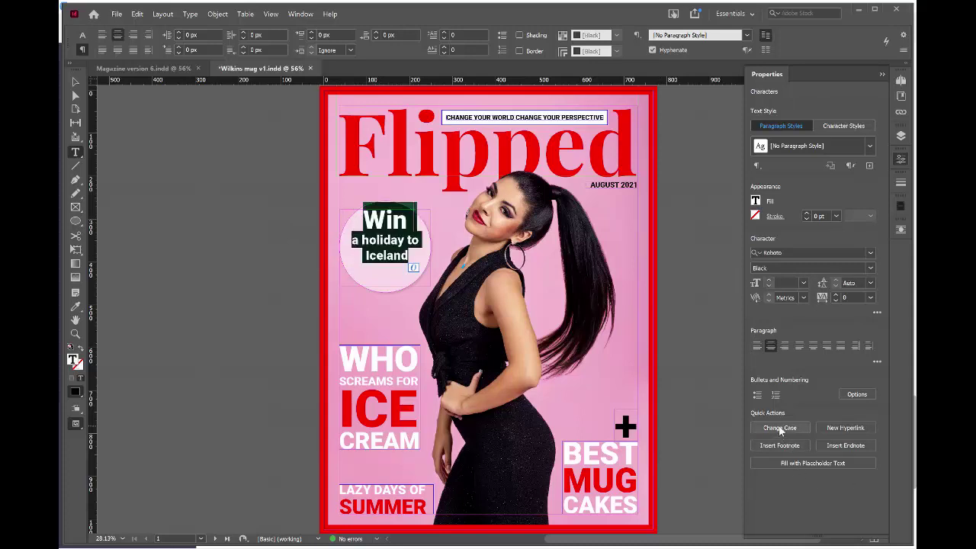
left_click(779, 427)
left_click(782, 438)
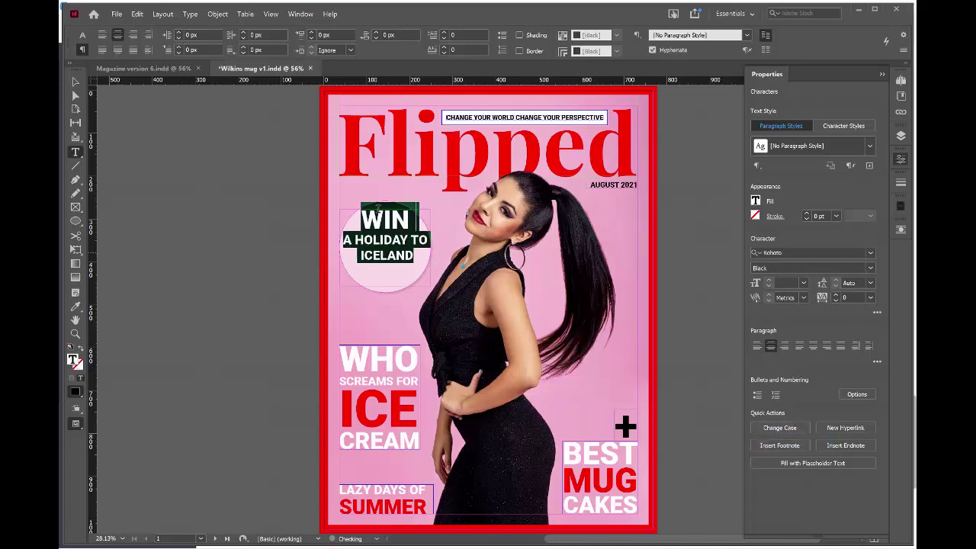
key("ctrl+shift+a")
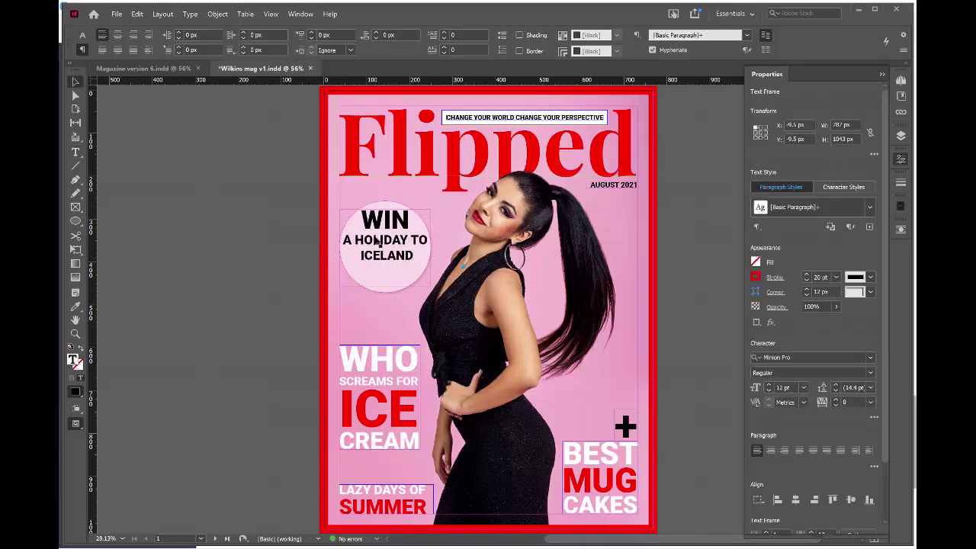
- Set the size of the word "ICELAND" in the circle to 36 pt
left_click_drag(430, 274, 360, 255)
left_click(803, 283)
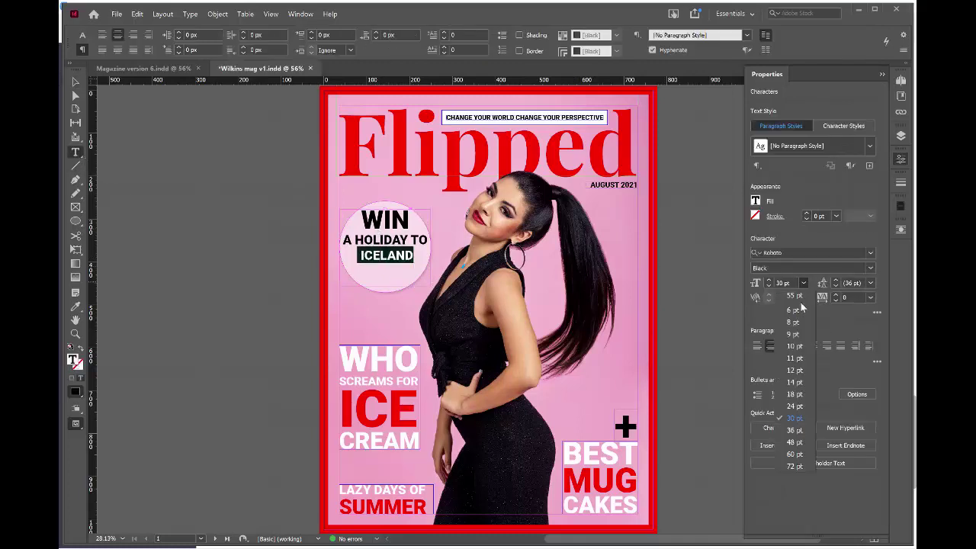
left_click(793, 434)
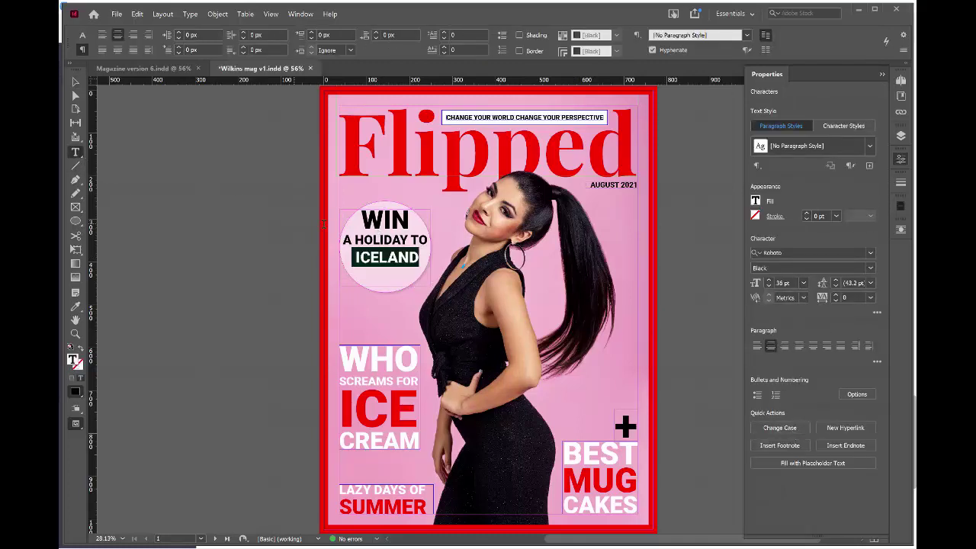
- Move the holiday text frame lower over the circle and enlarge "WIN" to 75 pt
key("Escape")
left_click_drag(387, 249, 360, 238)
double_click(409, 238)
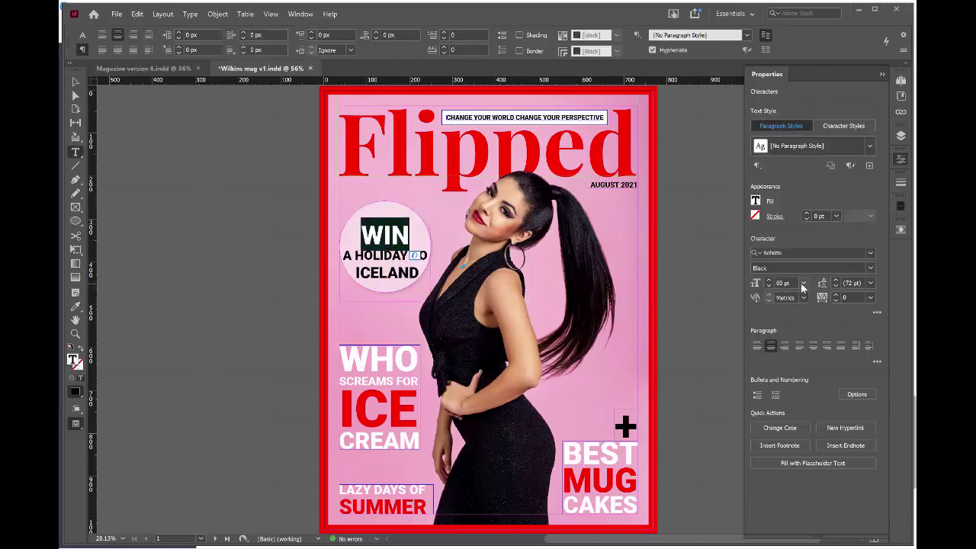
left_click(769, 279)
left_click(685, 286)
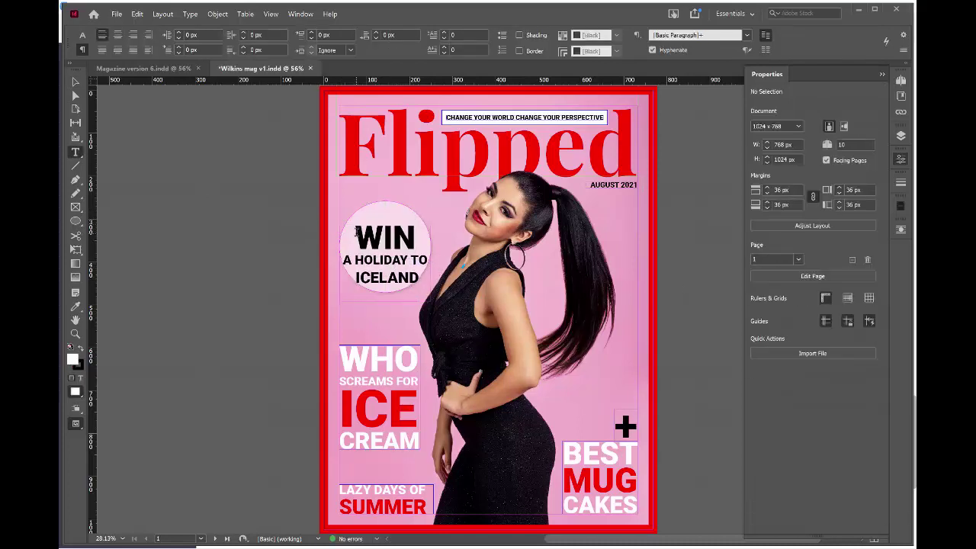
- Set the leading to 36 pt for "A HOLIDAY TO" and 39 pt for "ICELAND"
left_click_drag(352, 277, 419, 278)
left_click(836, 281)
left_click(836, 287)
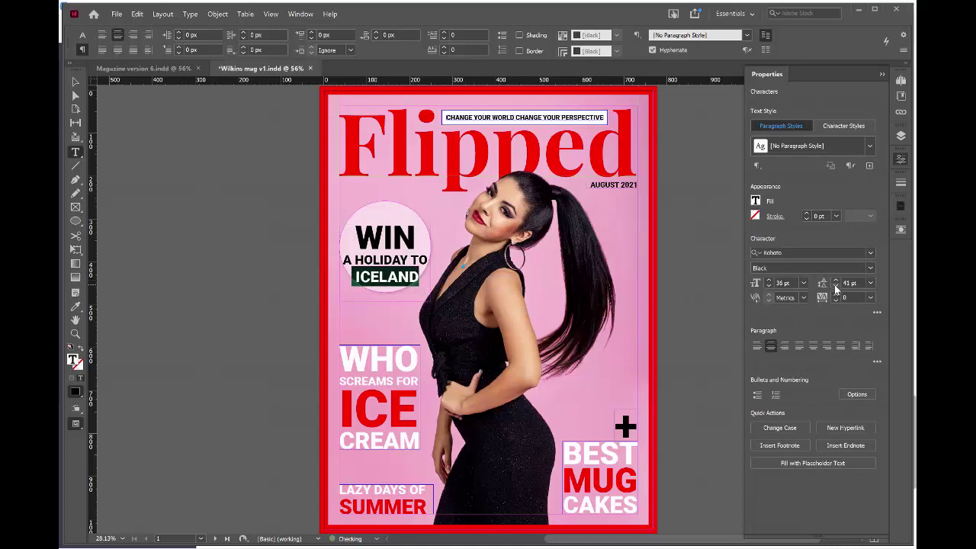
left_click_drag(343, 260, 429, 263)
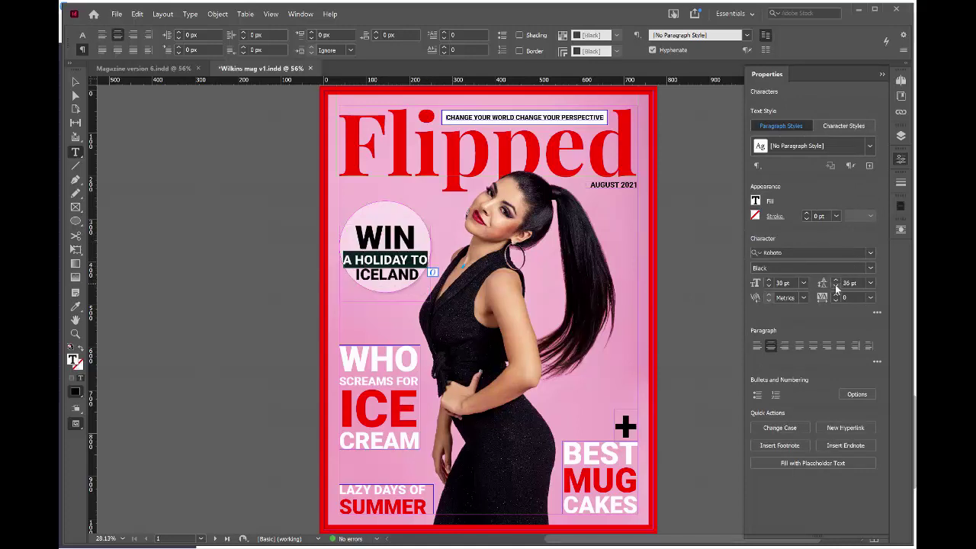
left_click(416, 237)
double_click(416, 237)
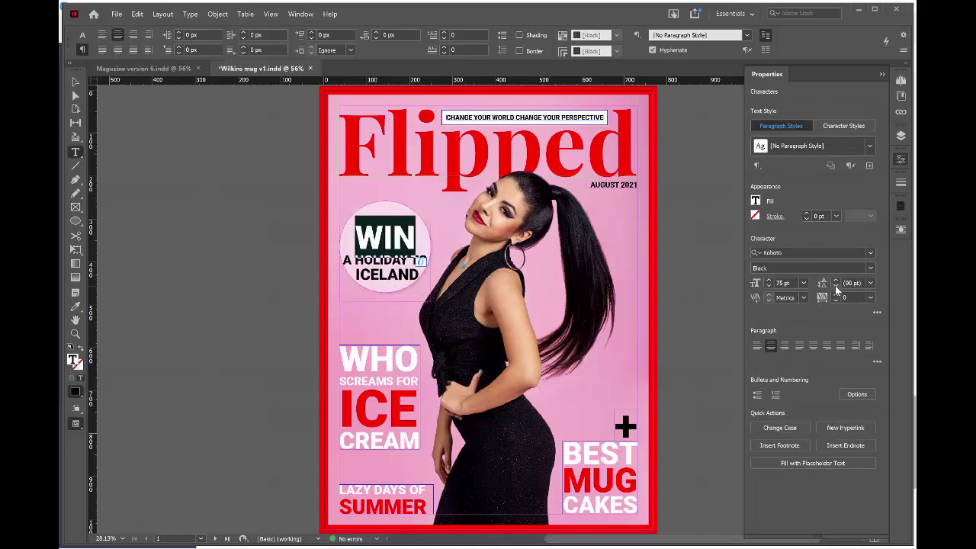
left_click_drag(420, 276, 352, 275)
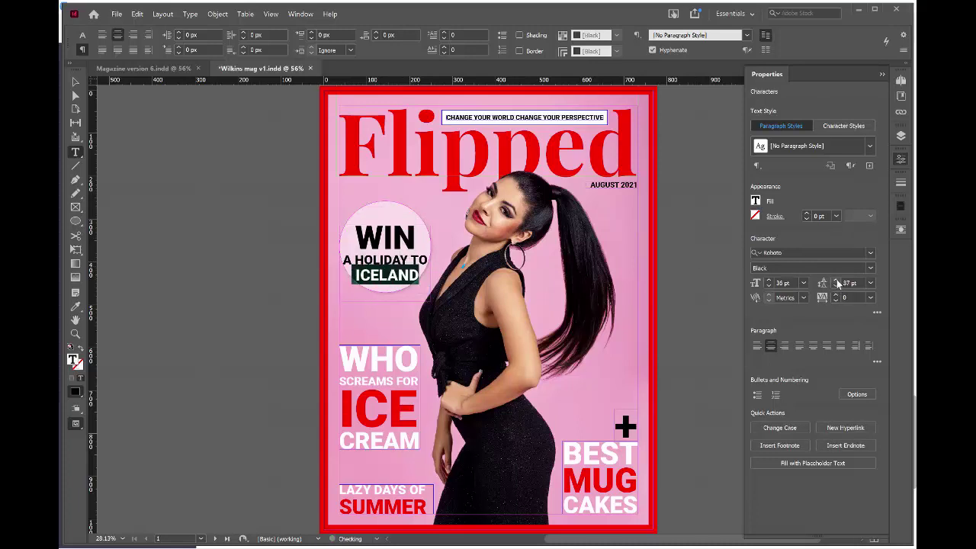
- Fill the word "WIN" with RGB Red and the word "ICELAND" with Paper
double_click(385, 237)
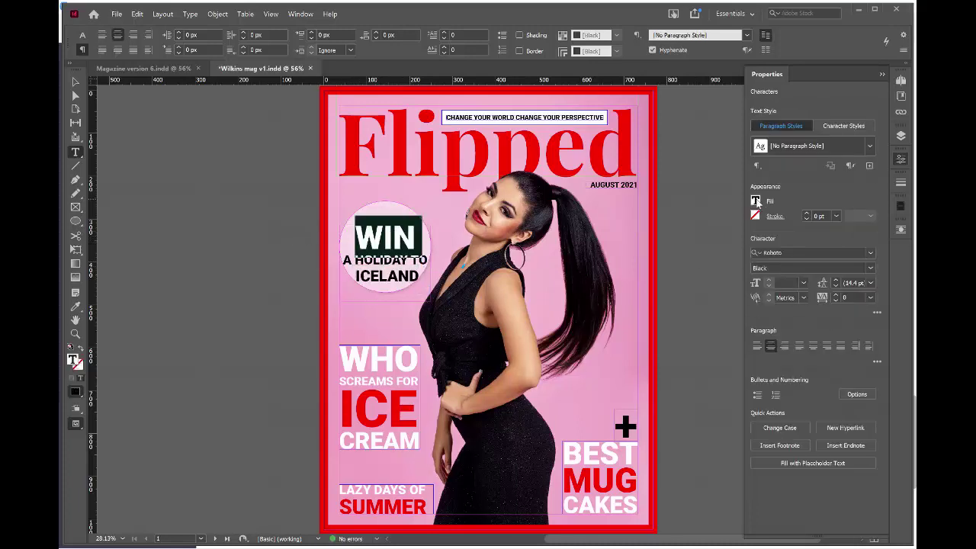
left_click(755, 200)
left_click(671, 366)
left_click_drag(356, 276, 419, 276)
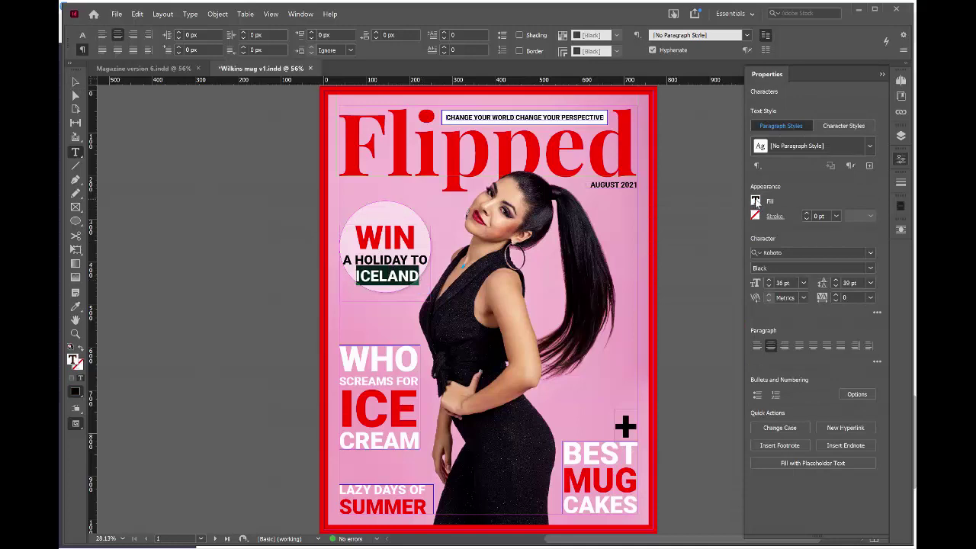
left_click(755, 200)
left_click(664, 305)
left_click(131, 95)
- Shorten the holiday text frame to about 131 px high, move its text up within the circle, and preview the cover
key("v")
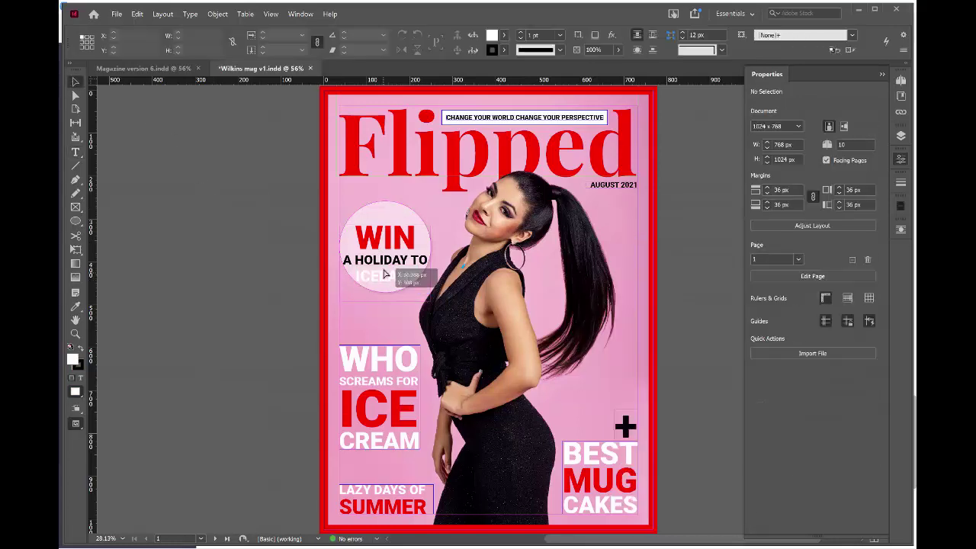
left_click(382, 263)
left_click(261, 228)
key("w")
key("t")
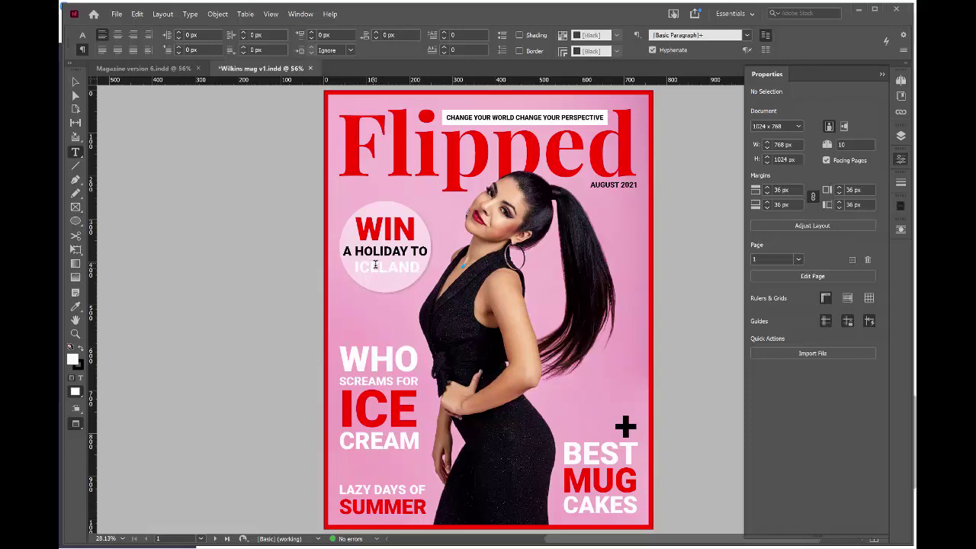
key("w")
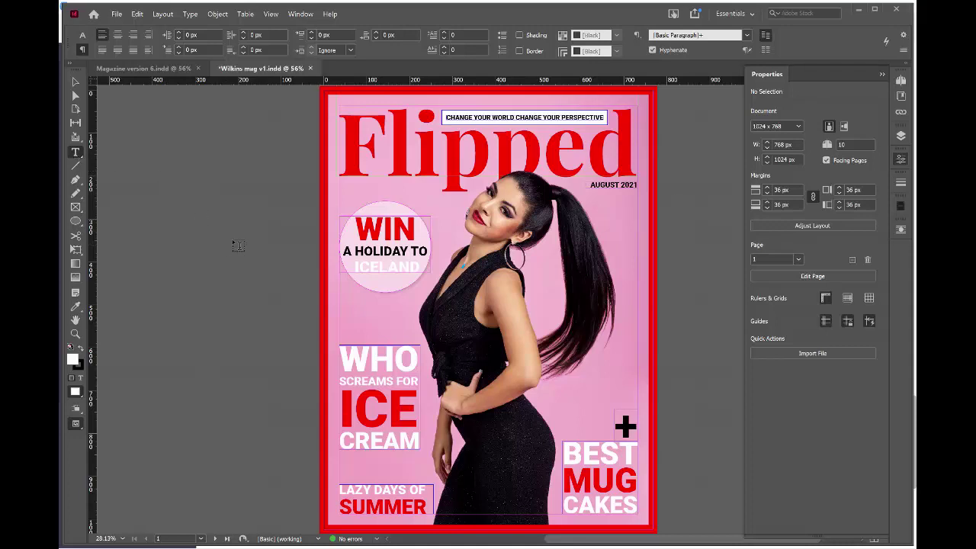
- Add a 1 pt black stroke to the word "ICELAND" in the circle
left_click(75, 153)
left_click_drag(354, 267, 421, 270)
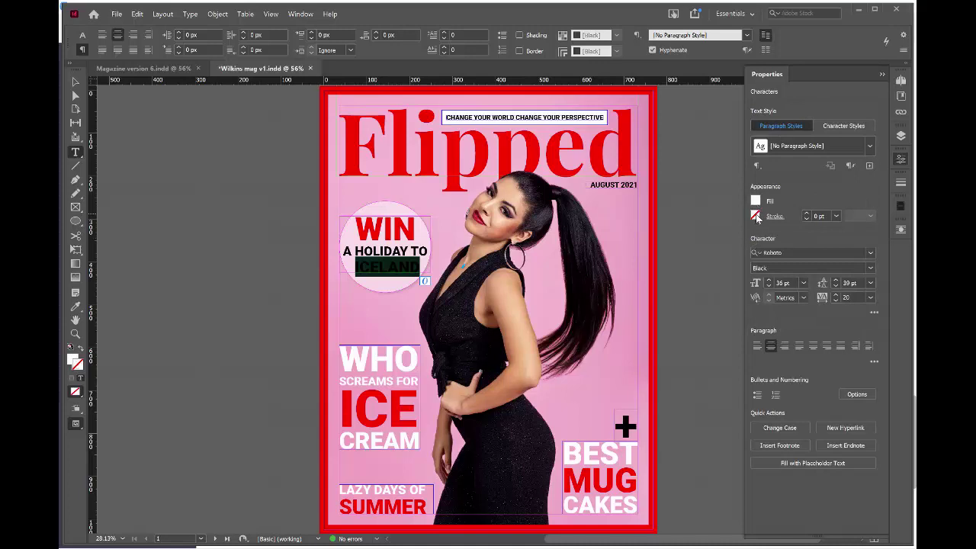
left_click(756, 217)
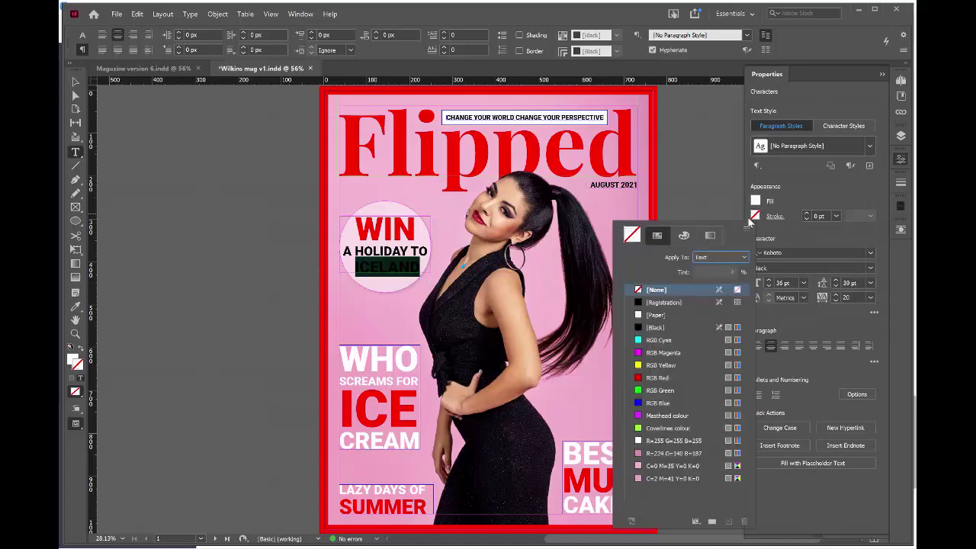
left_click(639, 328)
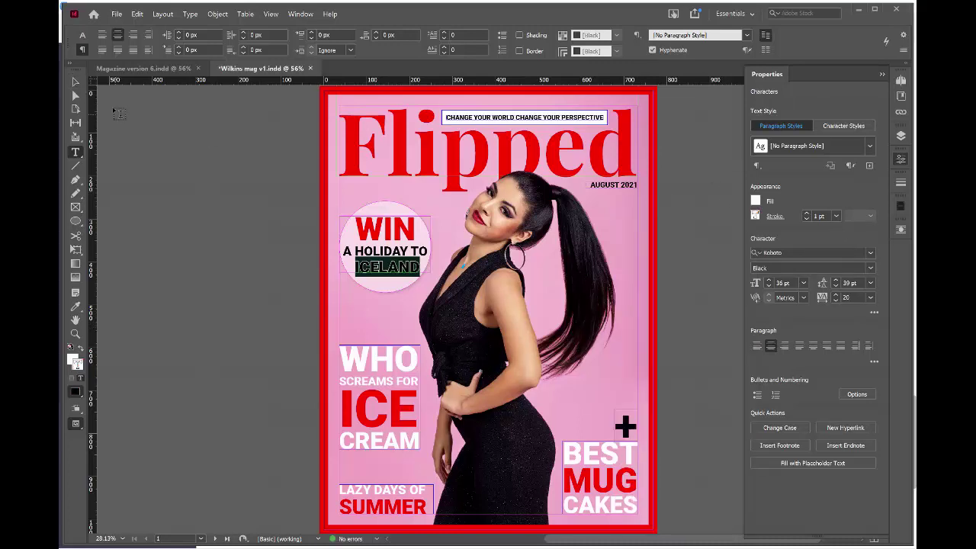
left_click(74, 80)
- Widen the tracking of the word "ICELAND" in the circle and fit the holiday text frame's height to its text
left_click(74, 153)
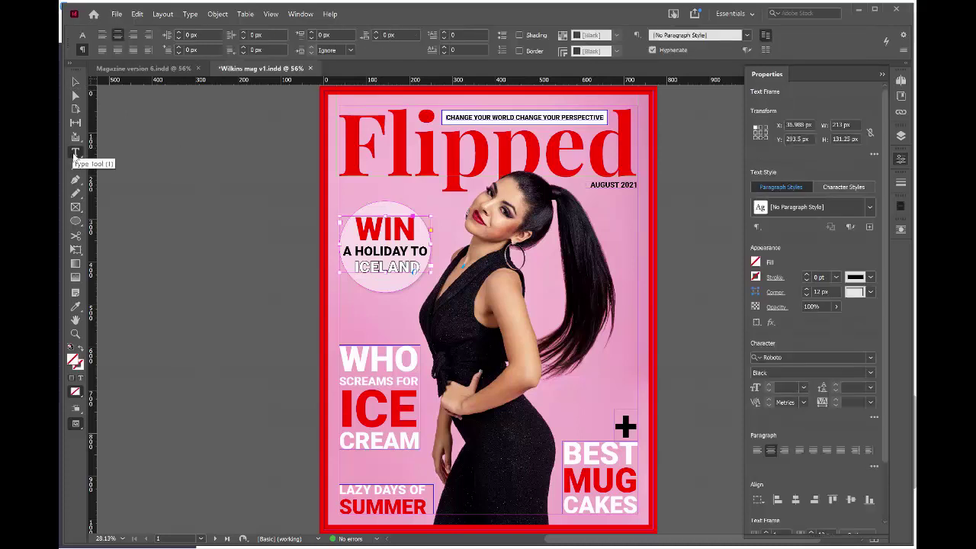
left_click_drag(355, 266, 427, 268)
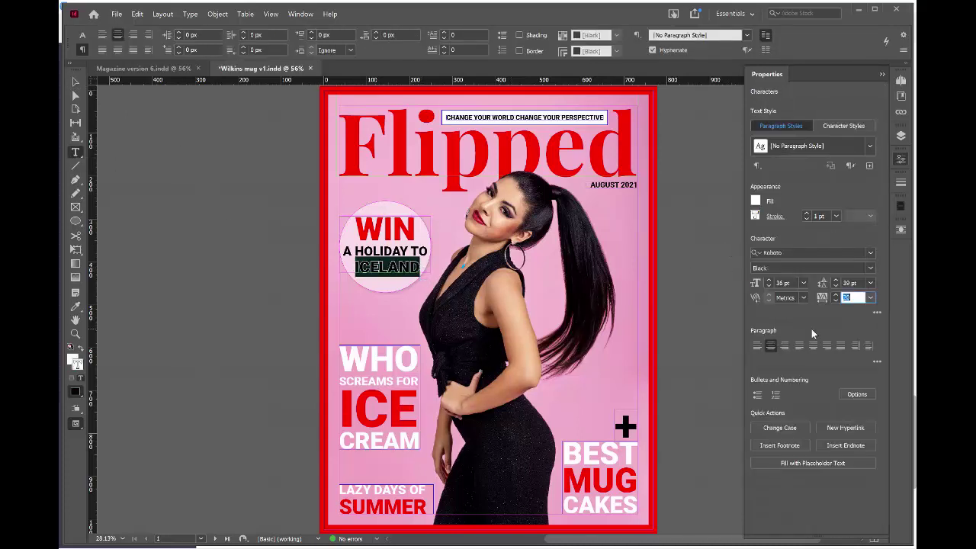
left_click(835, 295)
left_click(835, 294)
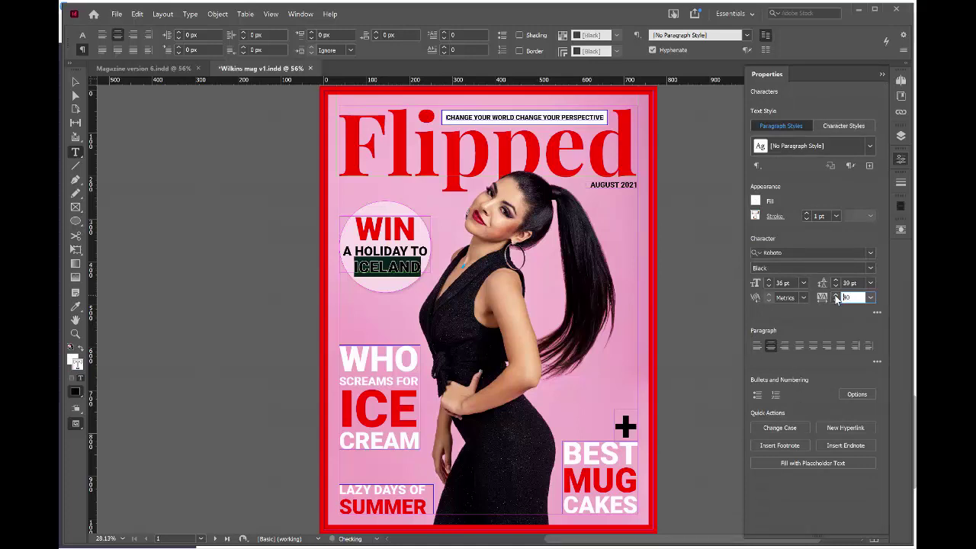
left_click(835, 294)
left_click(835, 294)
key("Escape")
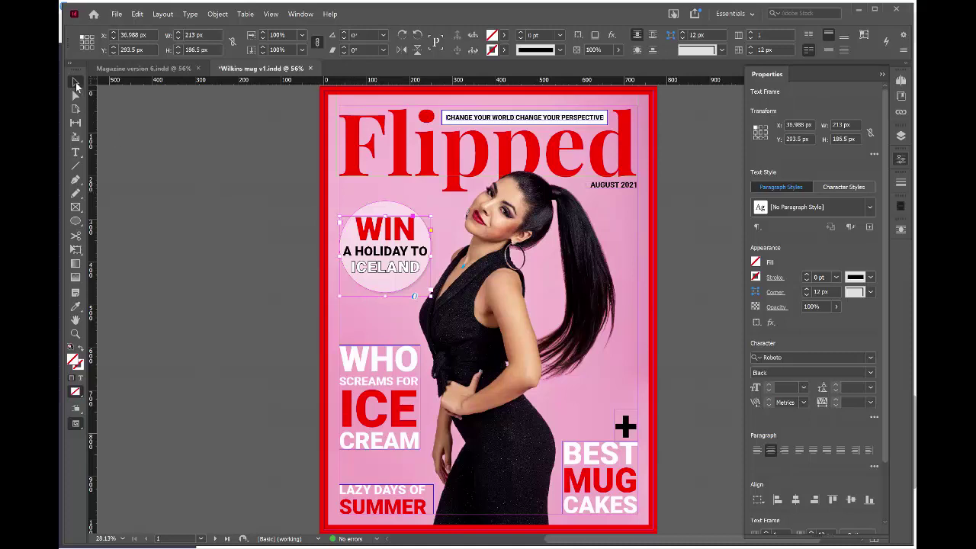
double_click(385, 296)
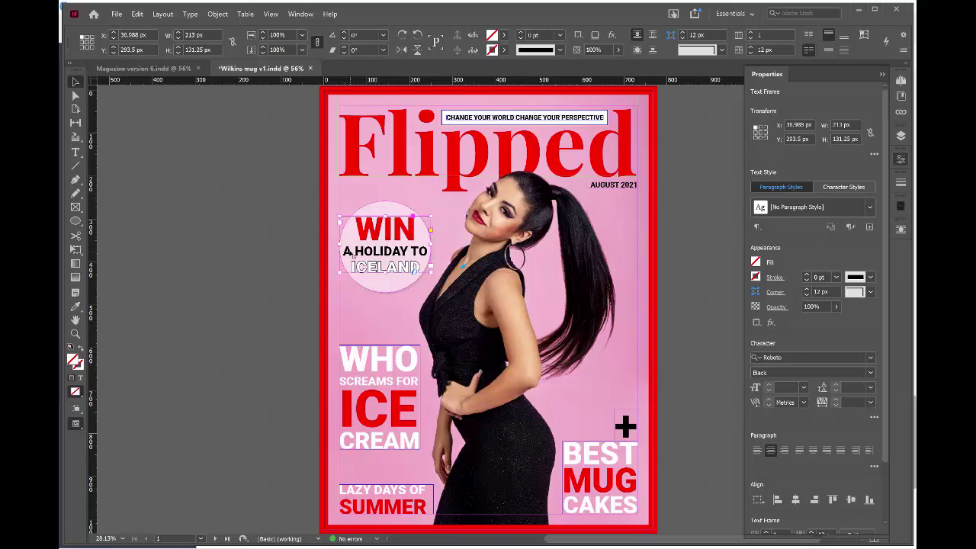
- Group the holiday text frame with the circle behind it and preview the cover without guides and frame edges
left_click(382, 210, "shift")
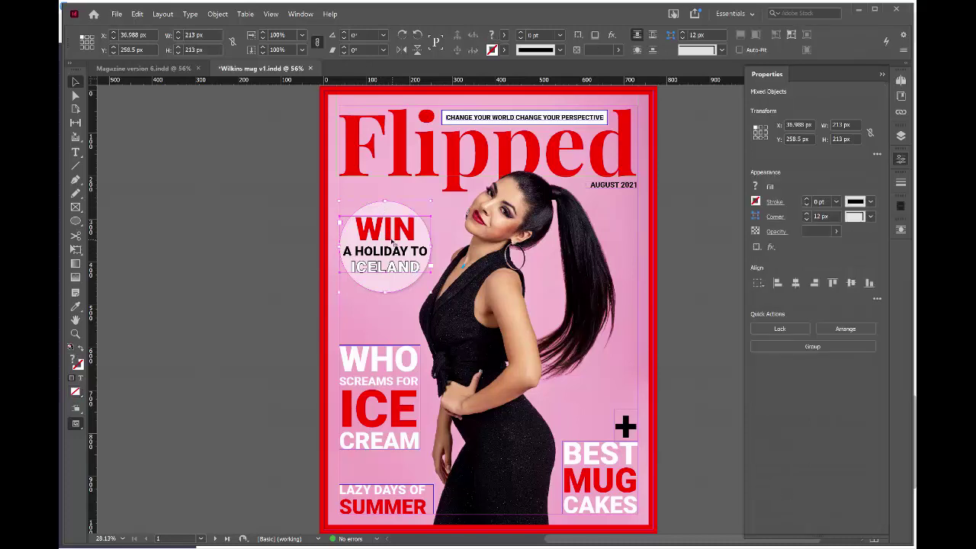
right_click(391, 243)
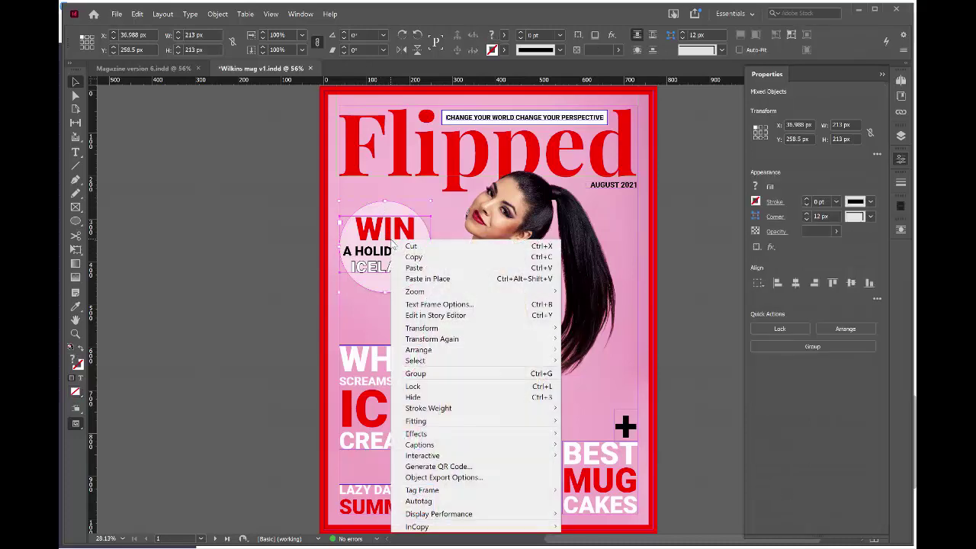
left_click(416, 374)
left_click(168, 242)
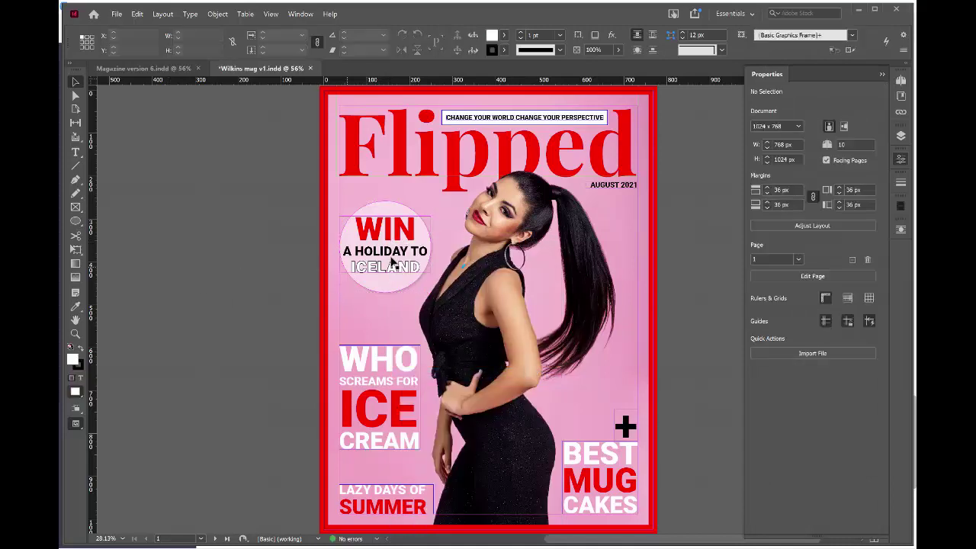
mouse_move(391, 263)
left_mouse_down()
mouse_move(278, 251)
mouse_move(395, 258)
left_mouse_up()
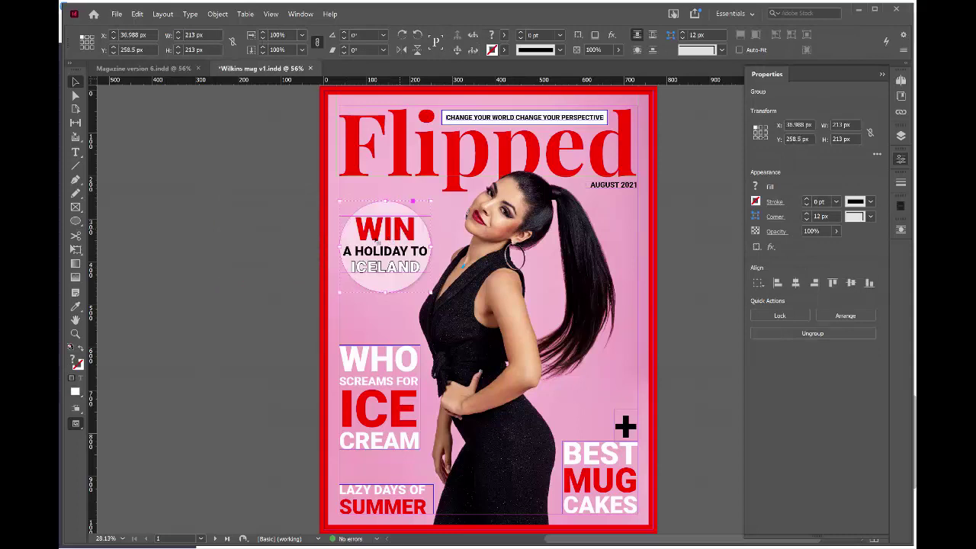
left_click(213, 227)
key("w")
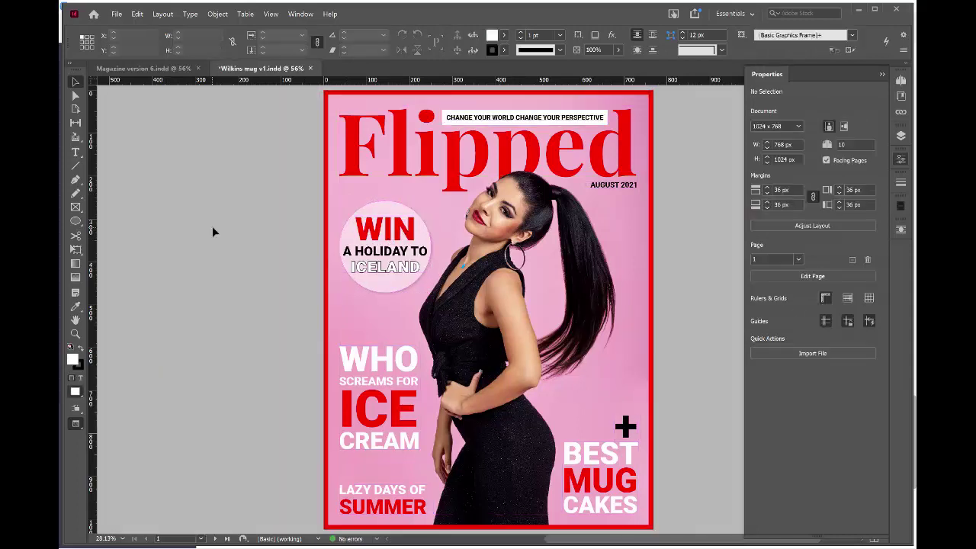